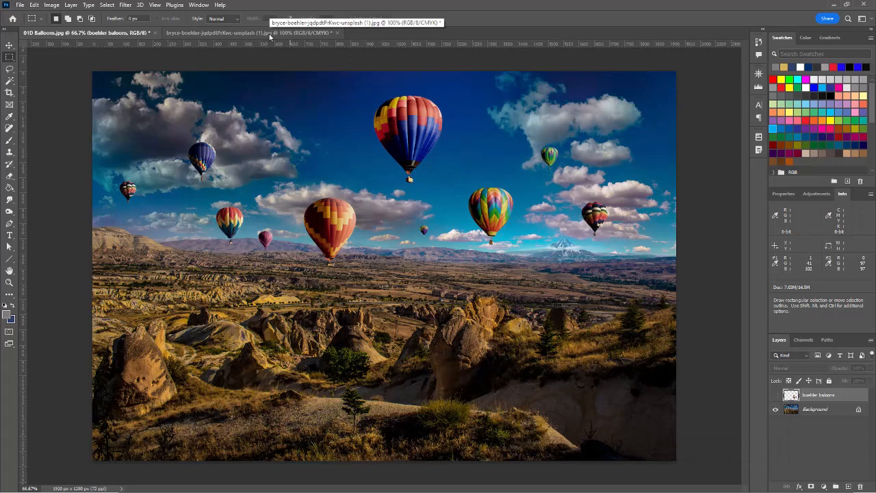
# View the source balloon photo, return to 01D Balloons.jpg and show the "boehler baloons" layer.
pyautogui.click(270, 33)
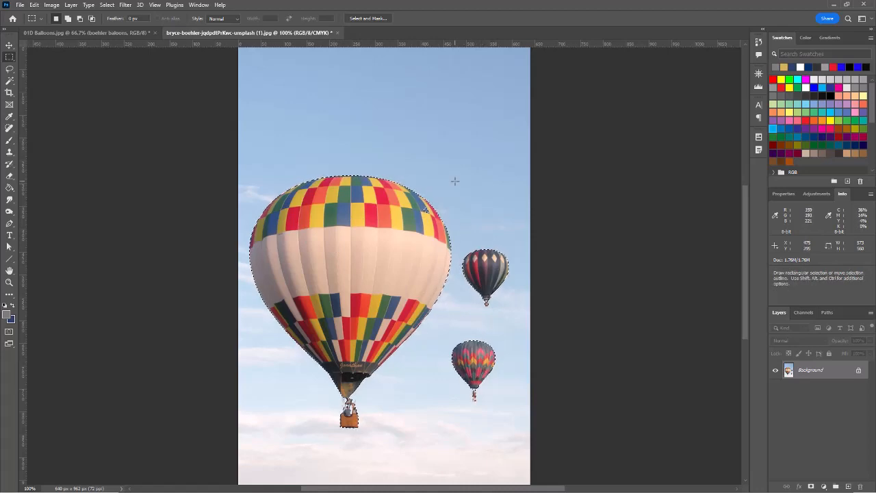
pyautogui.hotkey('ctrl', 'Tab')
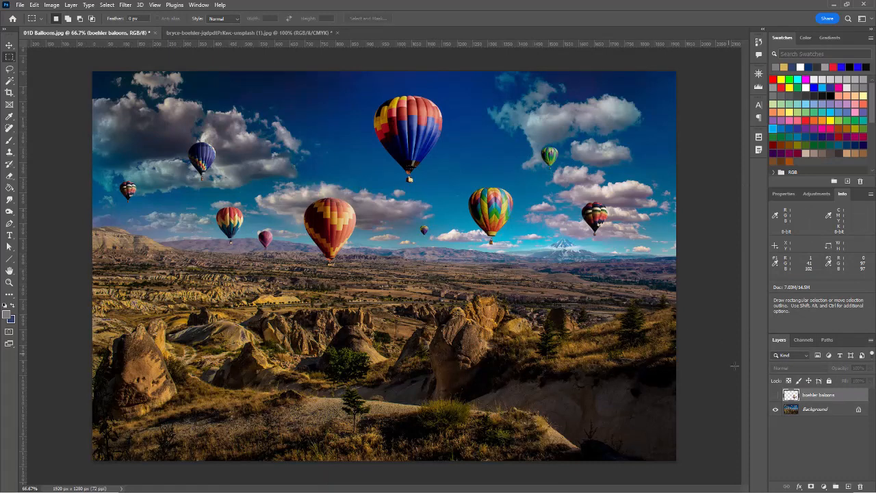
pyautogui.click(776, 396)
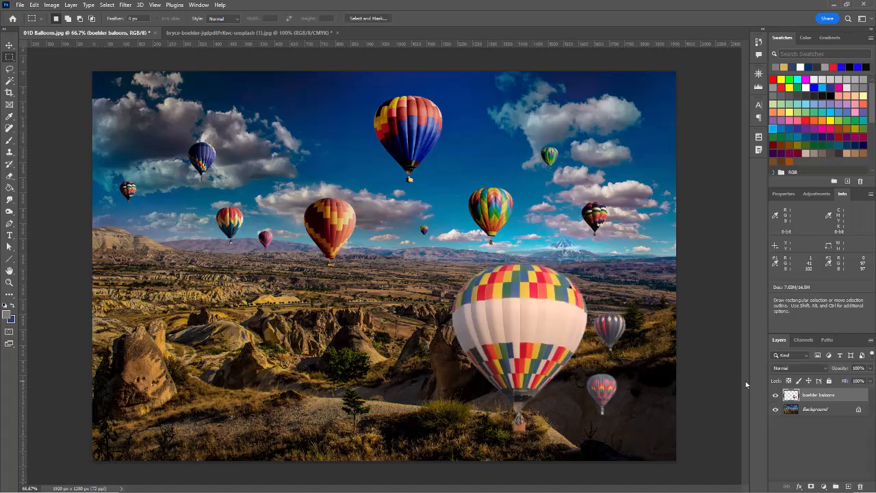
# Draw a freehand lasso selection around the large white and checkered balloon, including its basket.
pyautogui.click(10, 69)
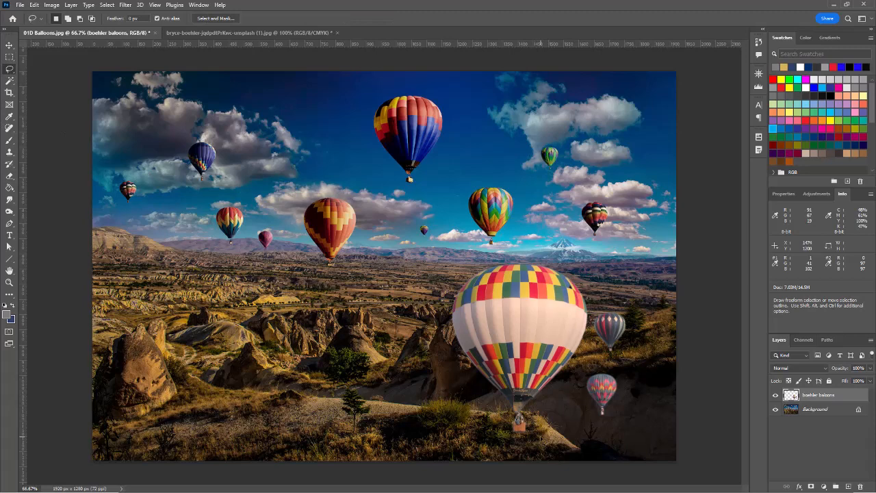
pyautogui.moveTo(541, 436)
pyautogui.mouseDown()
pyautogui.moveTo(499, 434)
pyautogui.moveTo(444, 322)
pyautogui.mouseUp()
pyautogui.moveTo(479, 261)
pyautogui.mouseDown()
pyautogui.moveTo(565, 252)
pyautogui.moveTo(599, 319)
pyautogui.moveTo(564, 417)
pyautogui.moveTo(551, 438)
pyautogui.moveTo(540, 437)
pyautogui.mouseUp()
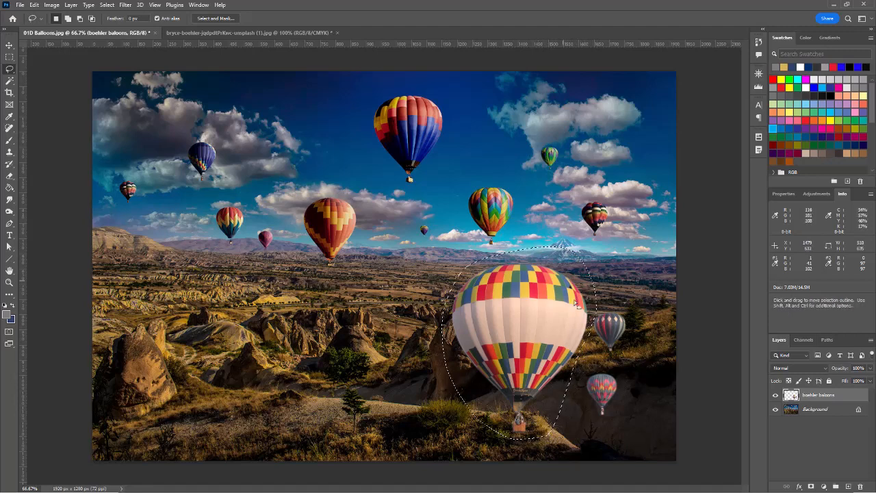
# Move the selected large balloon into the sky so it is partly cut off by the image's right edge, and deselect it.
pyautogui.click(9, 44)
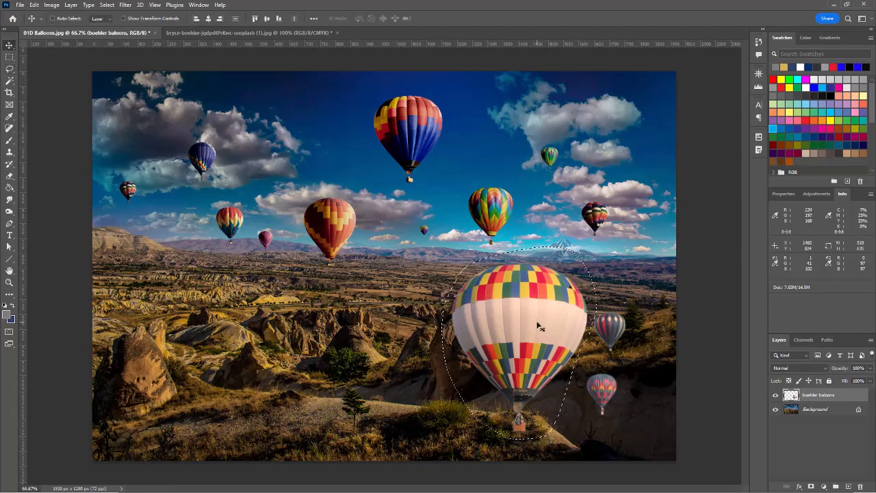
pyautogui.moveTo(539, 326); pyautogui.dragTo(217, 178)
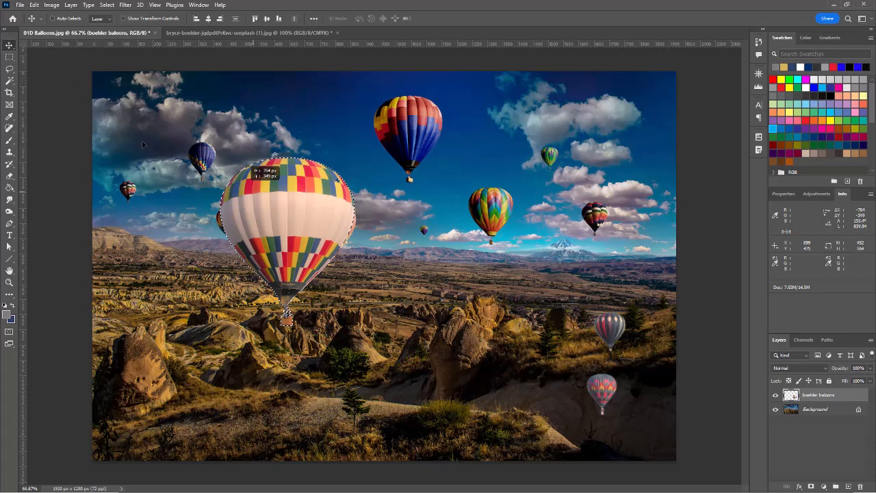
pyautogui.moveTo(143, 144); pyautogui.dragTo(187, 146)
pyautogui.moveTo(431, 164); pyautogui.dragTo(659, 173)
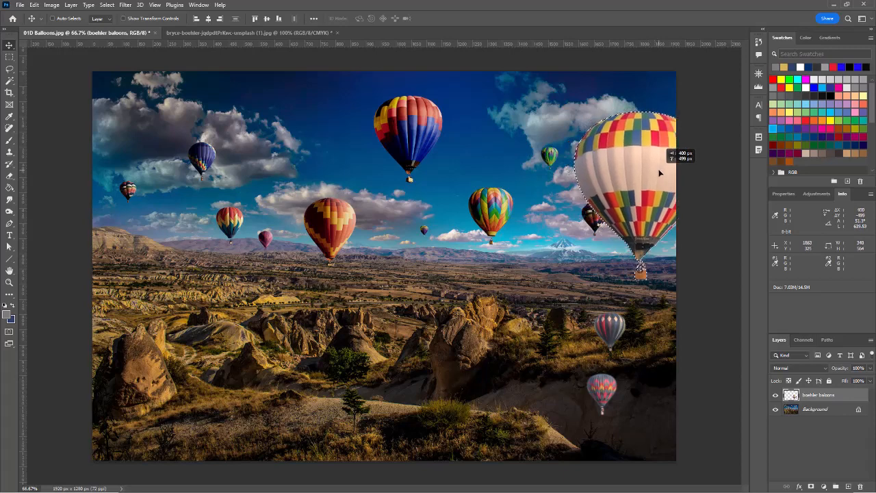
pyautogui.hotkey('ctrl', 'd')
# Draw a rectangular marquee of about 182 by 207 px around the small striped balloon over the hillside.
pyautogui.rightClick(9, 46)
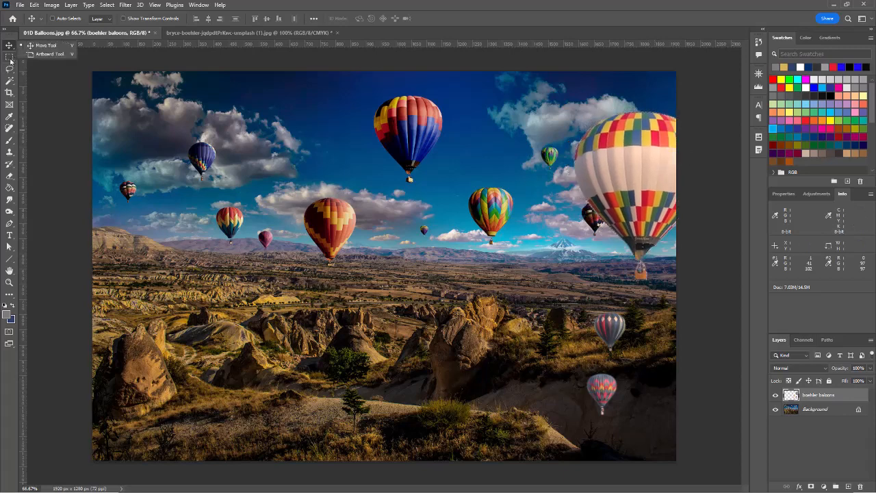
pyautogui.rightClick(10, 57)
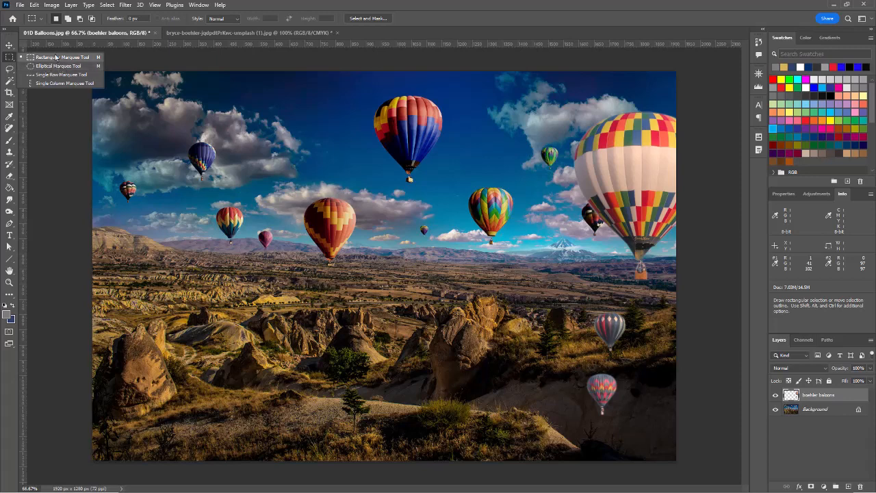
pyautogui.click(43, 57)
pyautogui.moveTo(582, 299); pyautogui.dragTo(637, 361)
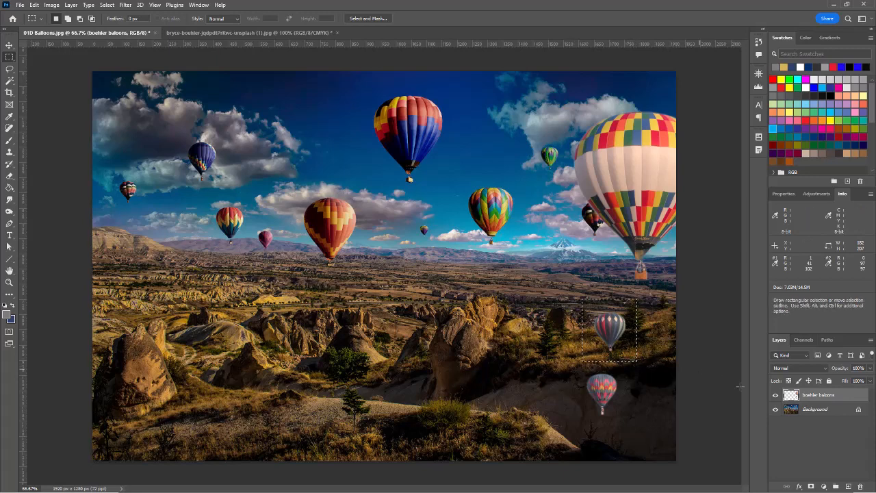
# Check what the balloon layer contains by hiding and showing the Background and "boehler baloons" layers.
pyautogui.click(776, 410)
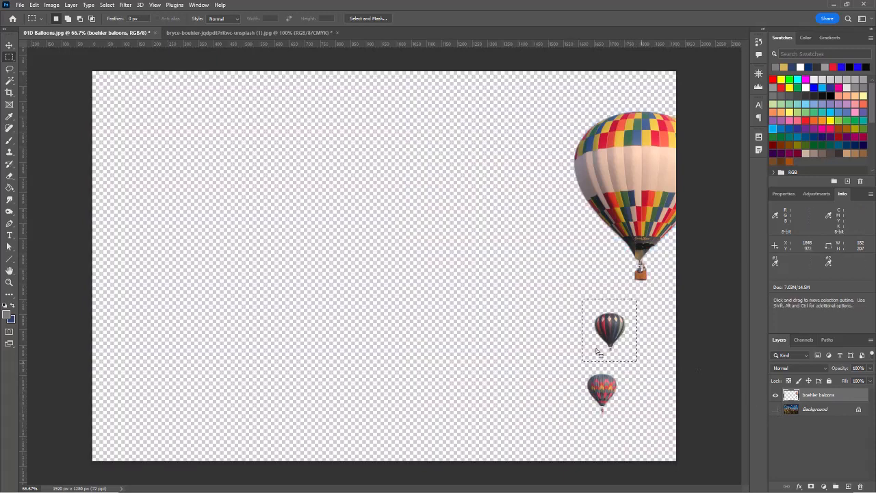
pyautogui.click(775, 396)
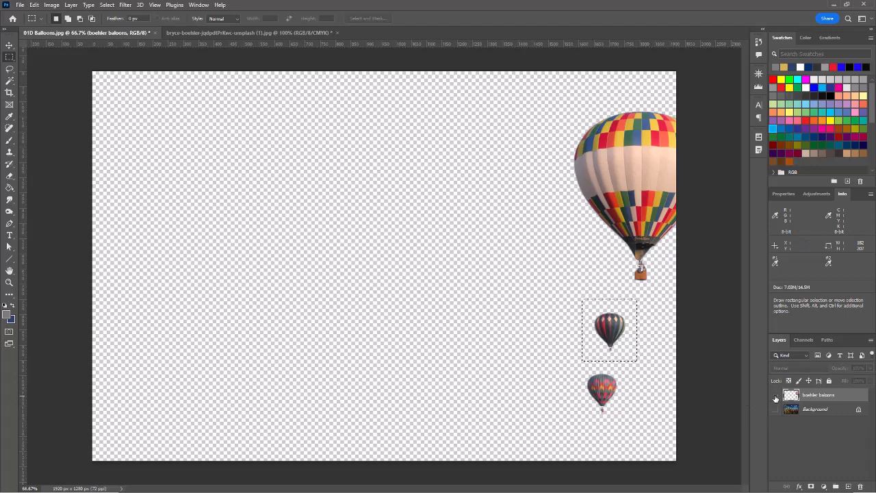
pyautogui.click(775, 396)
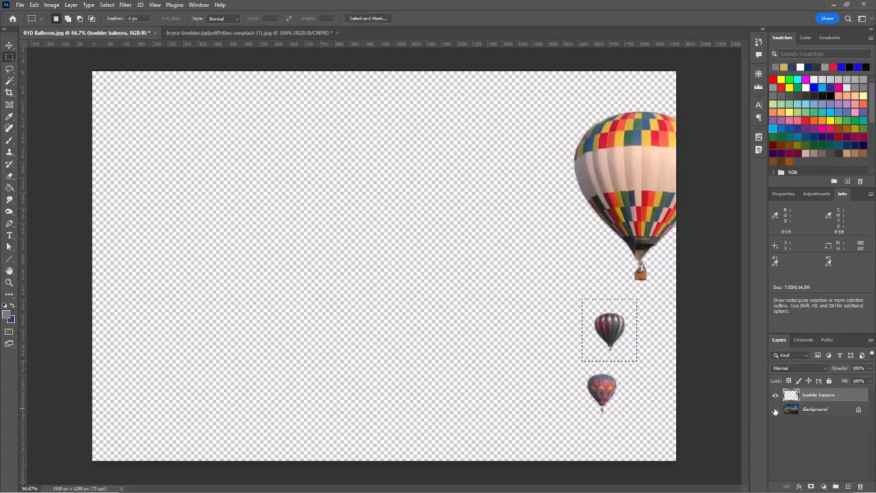
pyautogui.click(775, 409)
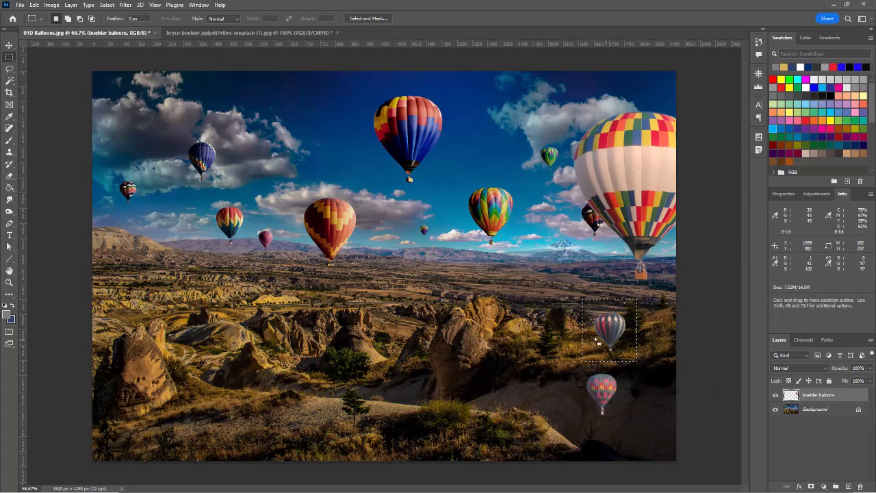
# Move the selected striped balloon to the horizon near the image's left side and deselect it.
pyautogui.press('v')
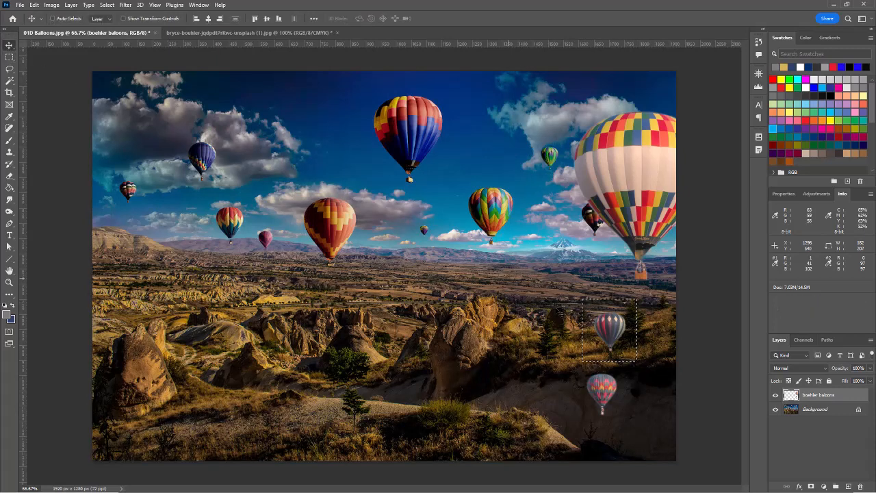
pyautogui.moveTo(616, 330); pyautogui.dragTo(140, 234)
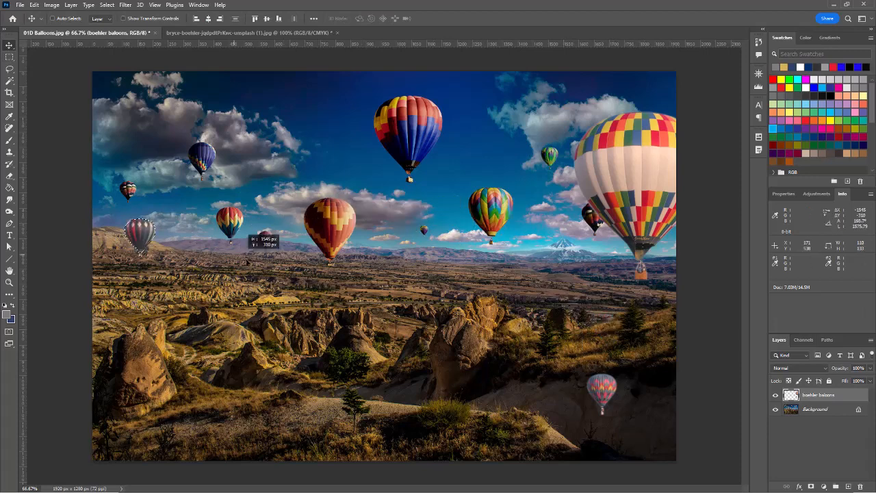
pyautogui.moveTo(235, 261); pyautogui.dragTo(170, 245)
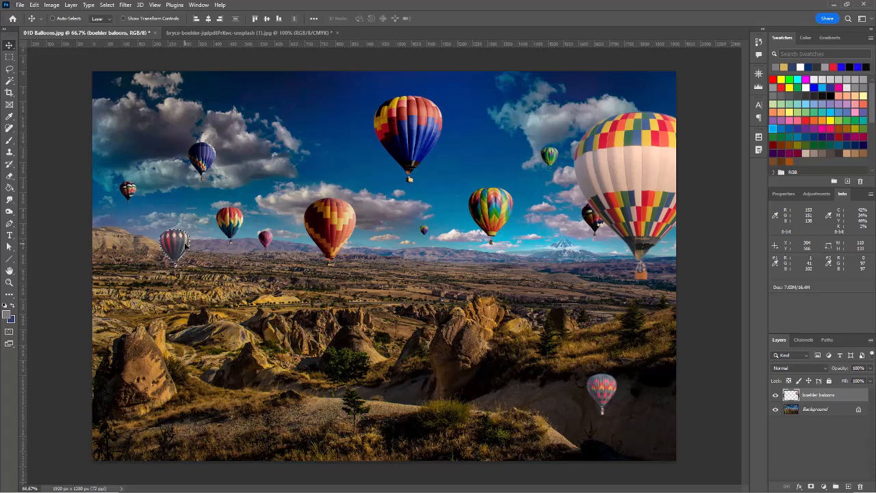
pyautogui.hotkey('ctrl', 'd')
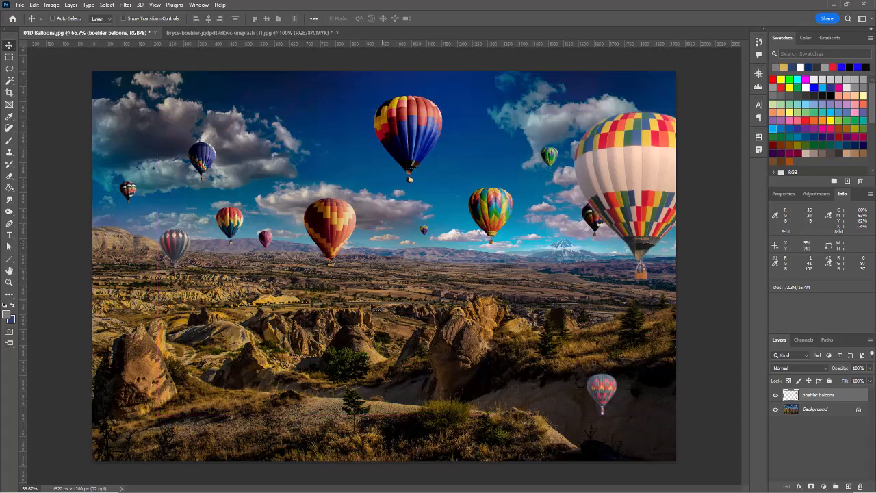
# With the Elliptical Marquee in Normal style, select an area of about 180 by 225 px around the remaining small red balloon.
pyautogui.rightClick(9, 57)
pyautogui.click(41, 66)
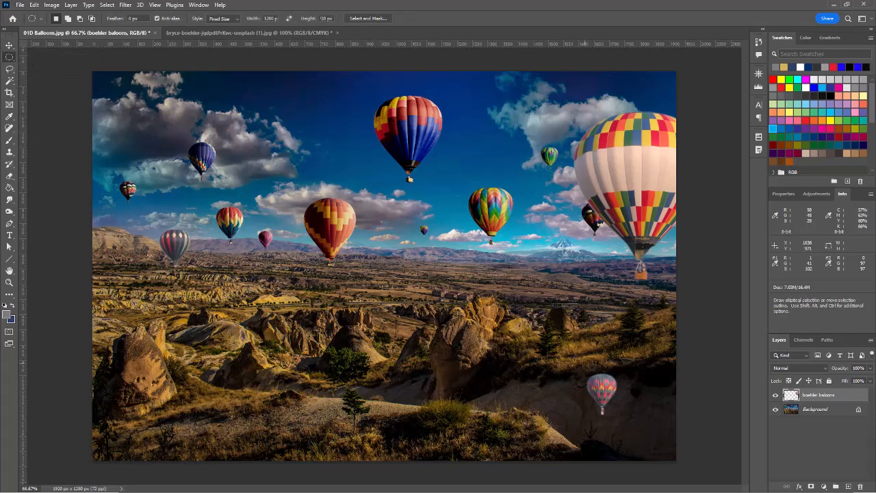
pyautogui.click(224, 18)
pyautogui.click(222, 21)
pyautogui.moveTo(572, 360); pyautogui.dragTo(627, 428)
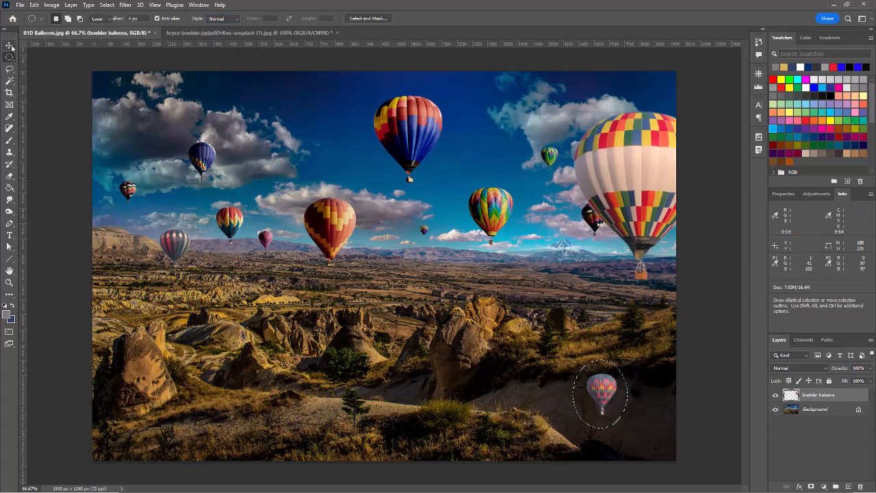
# Nudge the selected small balloon, move it onto the clouds right of the red and yellow balloon, and deselect it.
pyautogui.press('v')
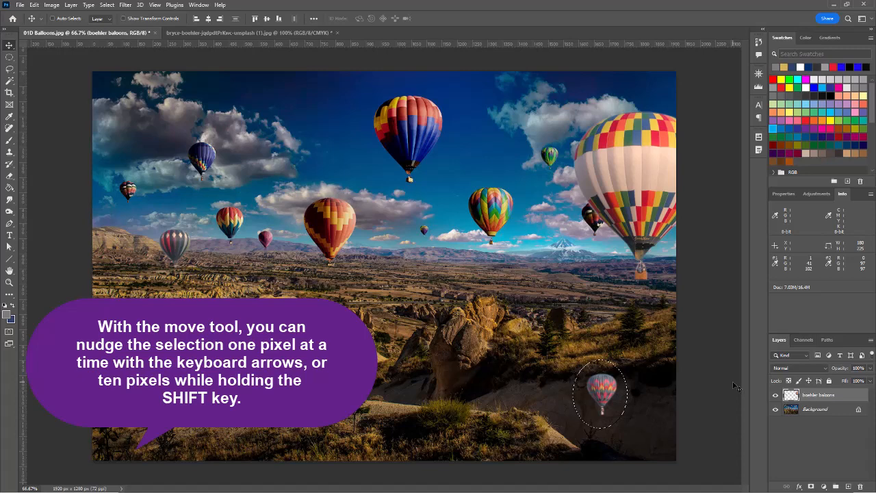
pyautogui.hotkey('ctrl', 'd')
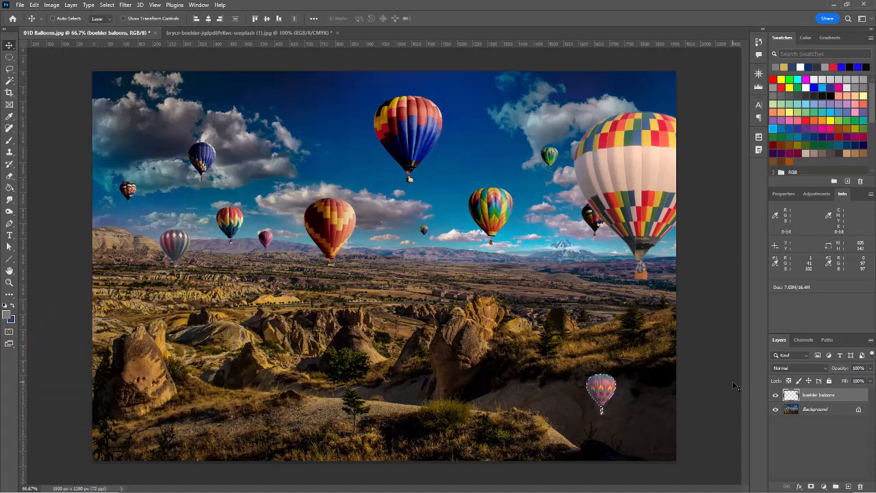
pyautogui.press('Left')
pyautogui.moveTo(603, 391); pyautogui.dragTo(392, 254)
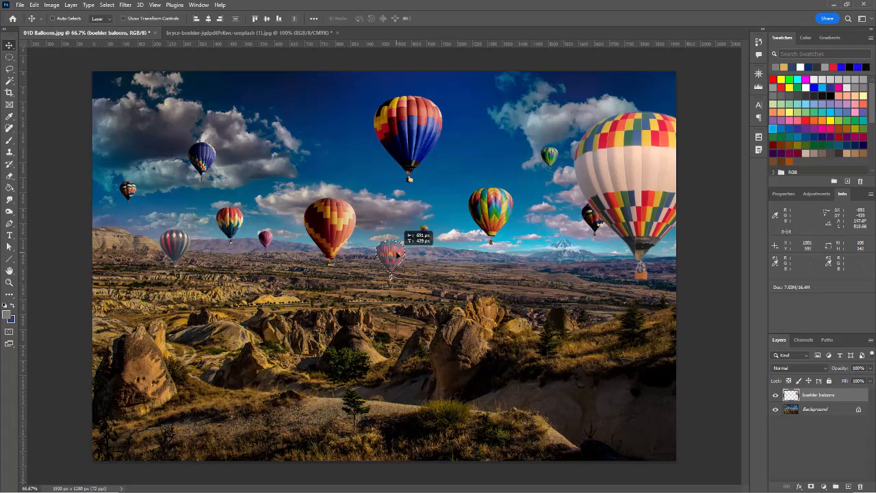
pyautogui.moveTo(397, 253); pyautogui.dragTo(393, 204)
pyautogui.hotkey('ctrl', 'd')
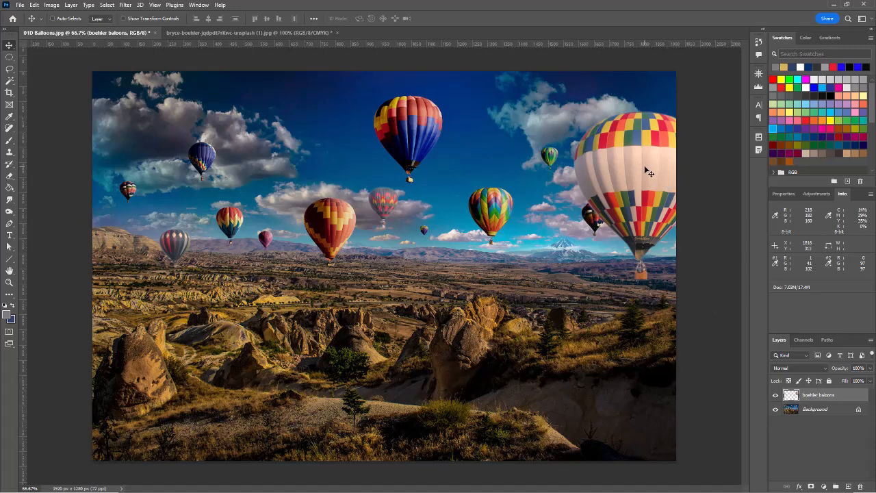
# Try to move the balloon layer and the locked Background layer with the Move tool.
pyautogui.moveTo(648, 173)
pyautogui.mouseDown()
pyautogui.moveTo(594, 224)
pyautogui.moveTo(646, 167)
pyautogui.moveTo(644, 189)
pyautogui.mouseUp()
pyautogui.click(826, 410)
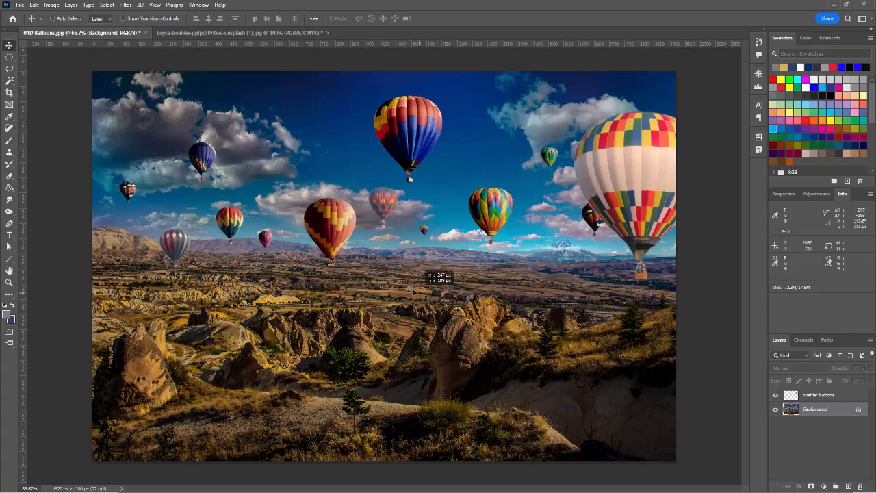
pyautogui.click(430, 275)
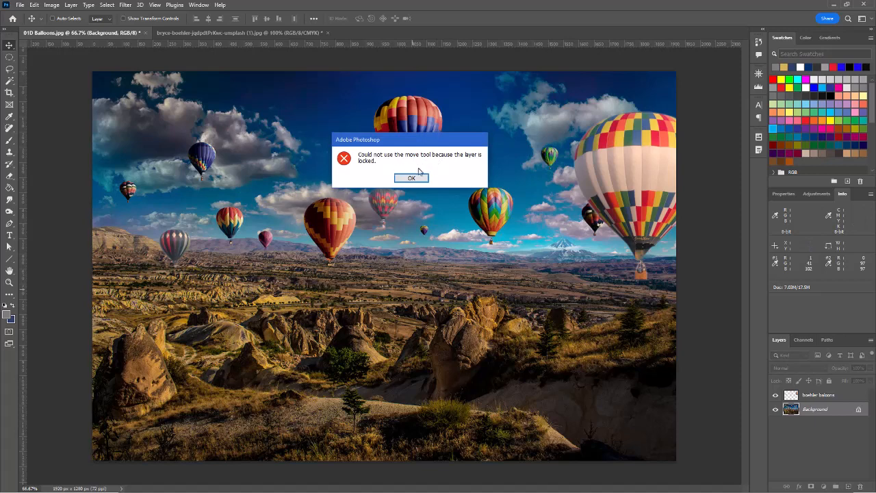
pyautogui.click(411, 177)
# Unlock the Background layer so it becomes a regular layer.
pyautogui.click(842, 395)
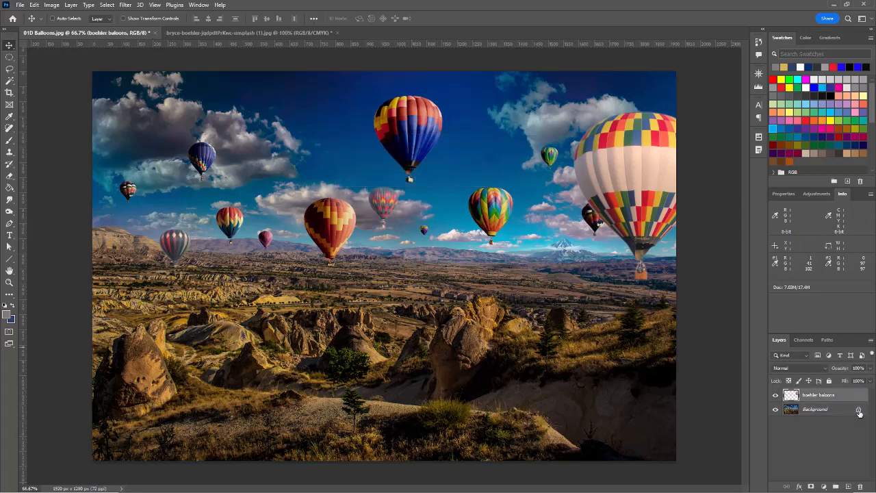
pyautogui.click(859, 410)
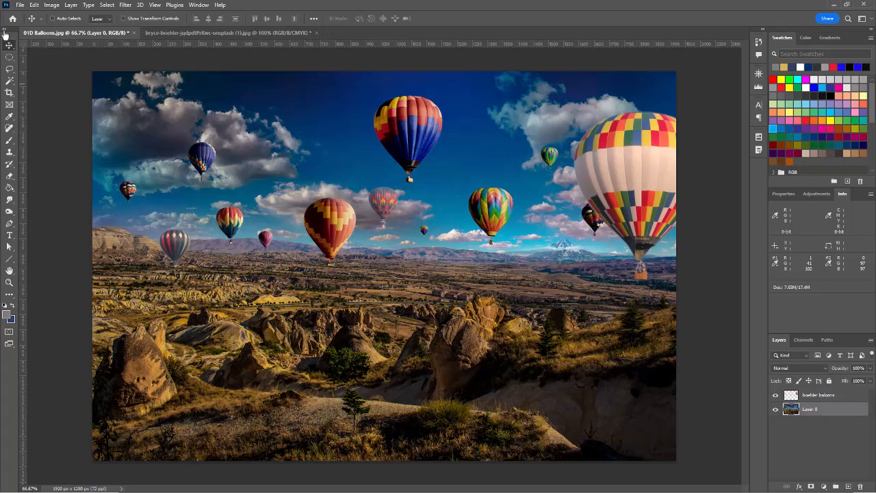
# Try moving an elliptical selection of the landscape, about 1050 px wide, on the unlocked background layer.
pyautogui.click(10, 57)
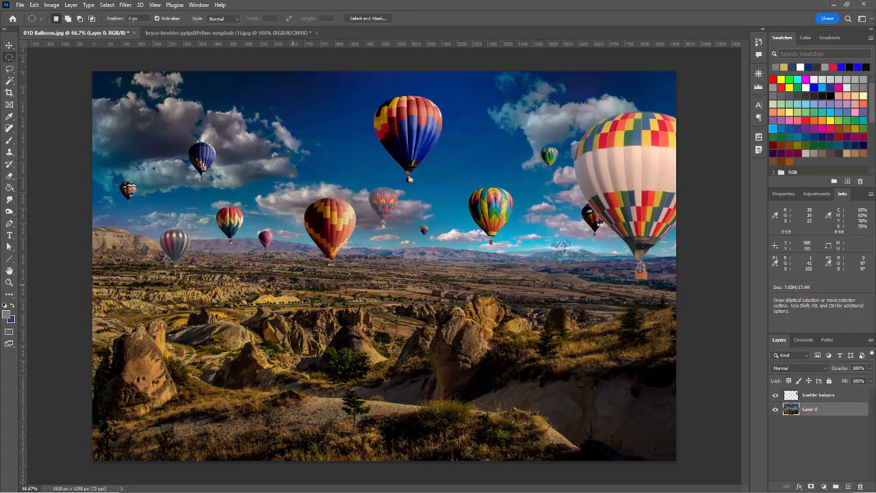
pyautogui.moveTo(291, 283); pyautogui.dragTo(612, 428)
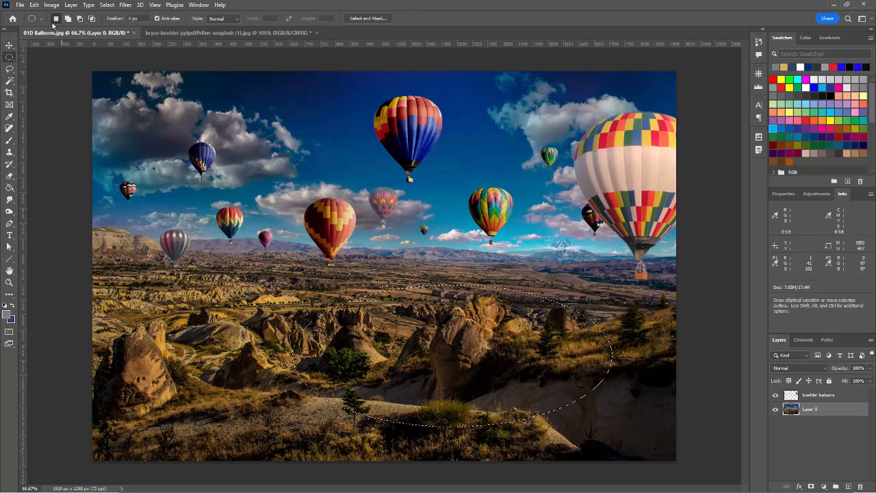
pyautogui.click(10, 46)
pyautogui.moveTo(512, 358)
pyautogui.mouseDown()
pyautogui.moveTo(334, 348)
pyautogui.moveTo(515, 359)
pyautogui.moveTo(545, 341)
pyautogui.moveTo(511, 355)
pyautogui.mouseUp()
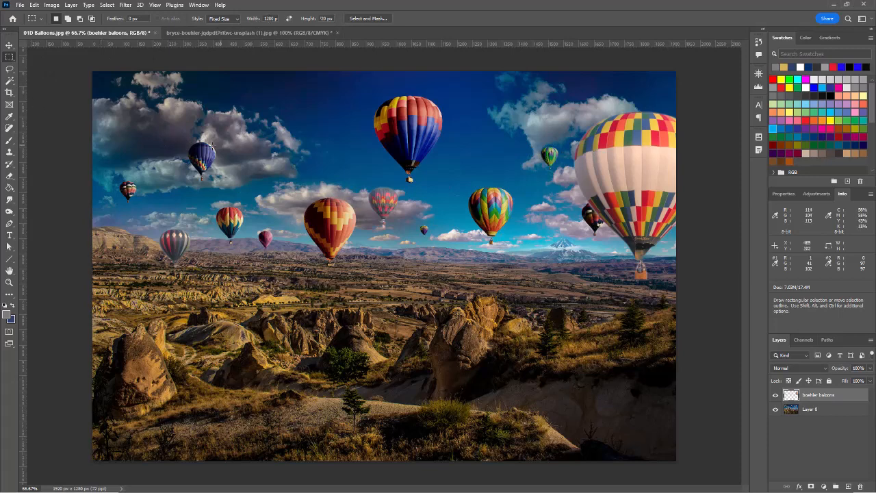
# Place a fixed-size 1280 by 720 px rectangular marquee over the central balloons and crop the image to it.
pyautogui.click(181, 126)
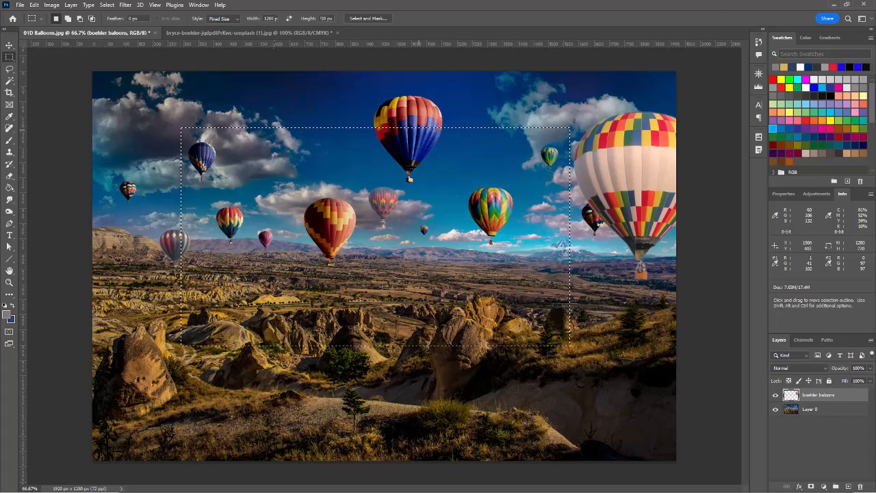
pyautogui.click(52, 6)
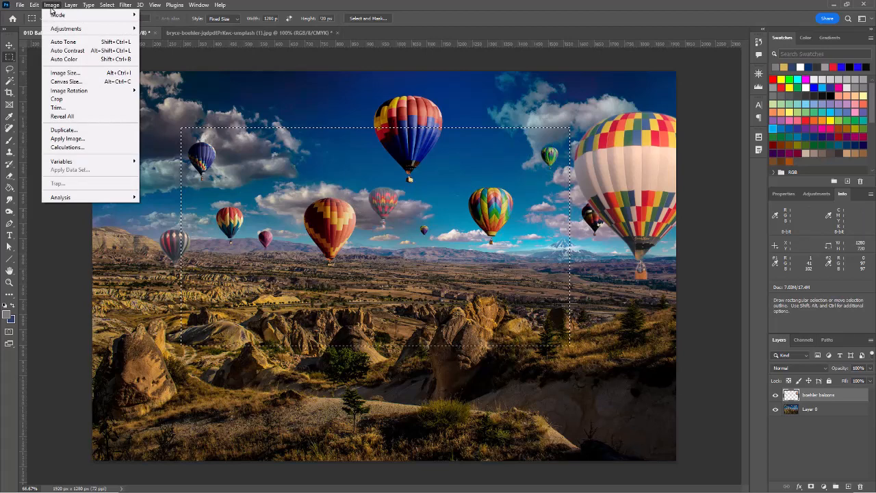
pyautogui.click(58, 101)
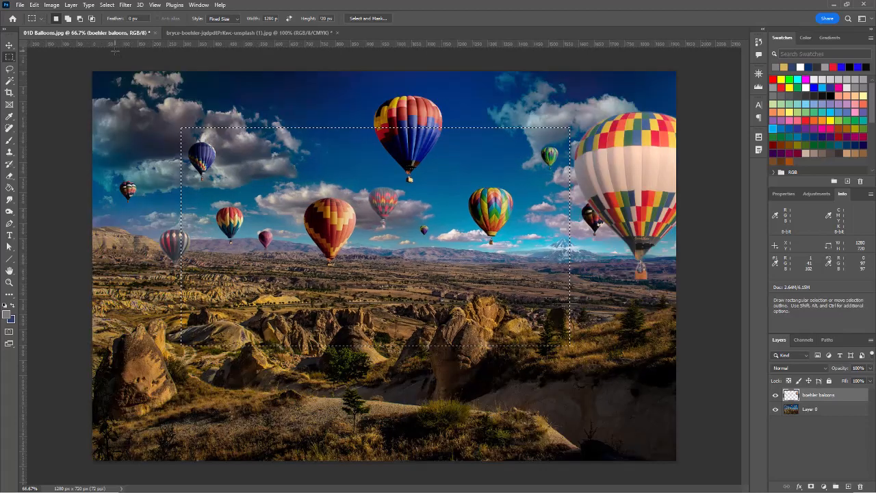
# Clear the selection and resize the image to 1400 px wide with width and height linked.
pyautogui.hotkey('ctrl', 'd')
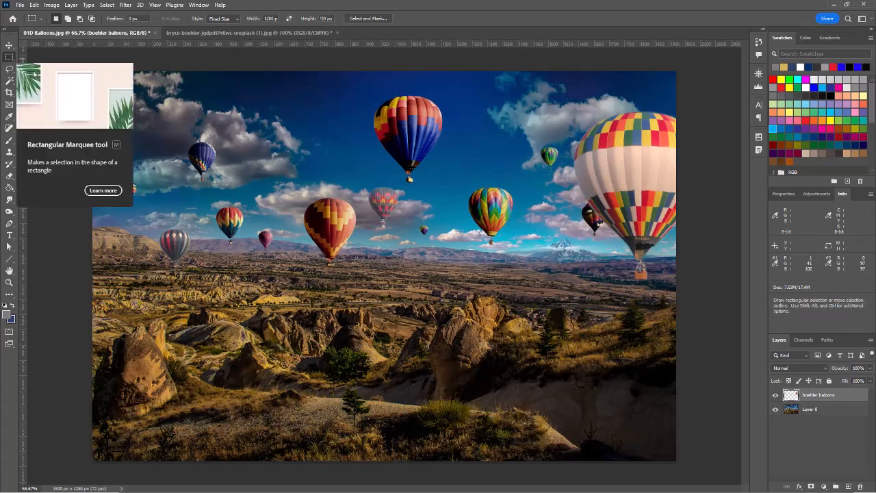
pyautogui.click(52, 5)
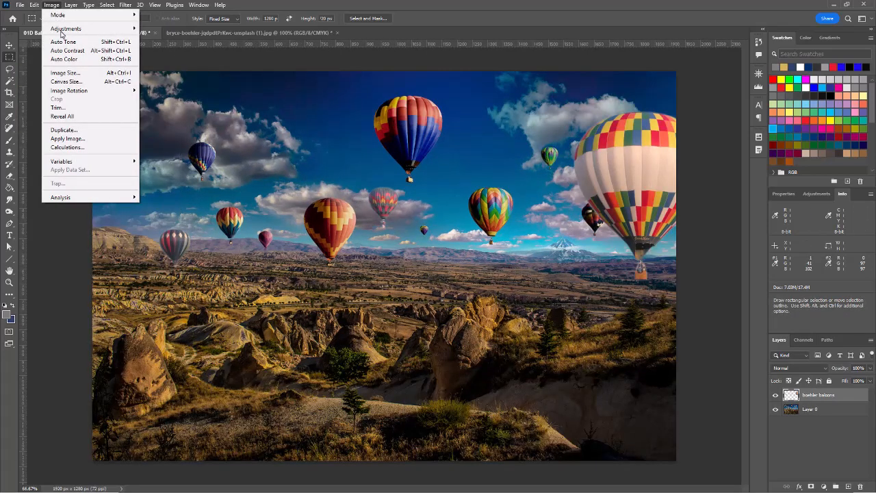
pyautogui.click(66, 73)
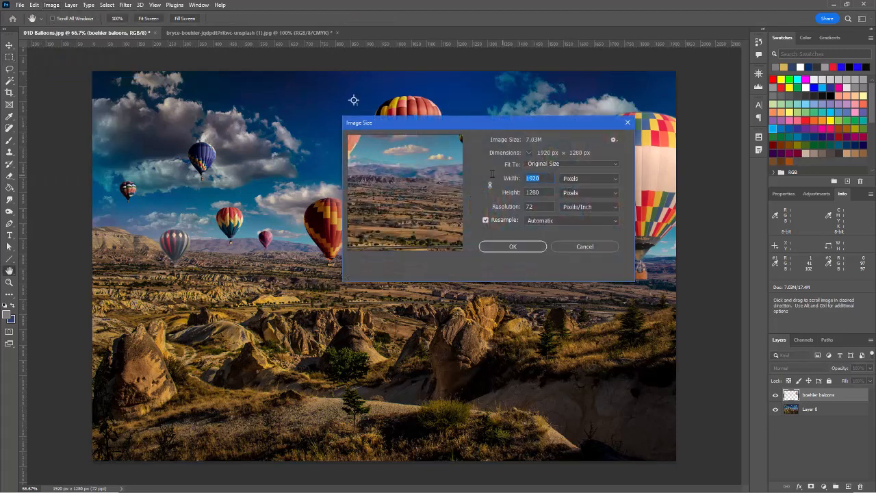
pyautogui.write('1400')
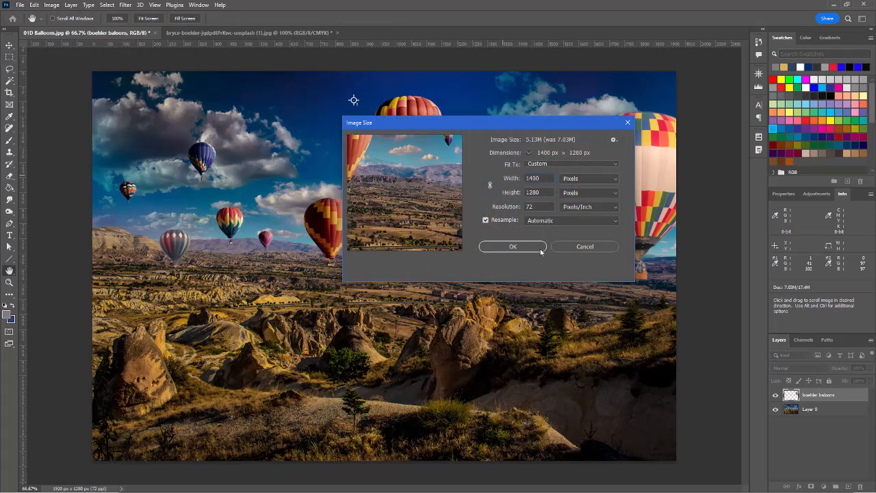
pyautogui.click(490, 184)
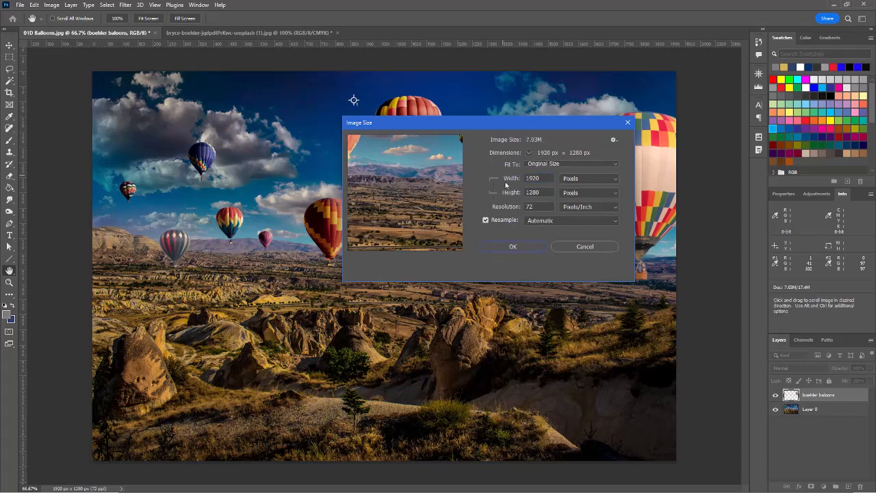
pyautogui.moveTo(544, 179); pyautogui.dragTo(495, 178)
pyautogui.write('1400')
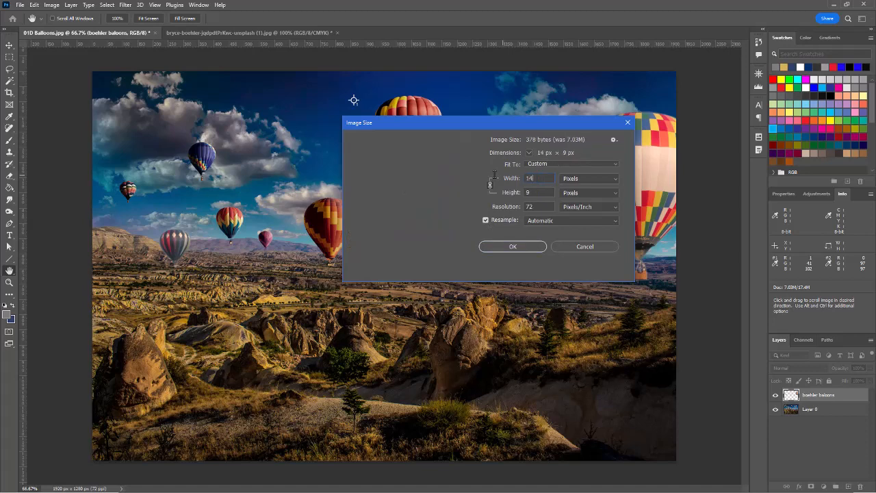
pyautogui.click(512, 246)
pyautogui.press('m')
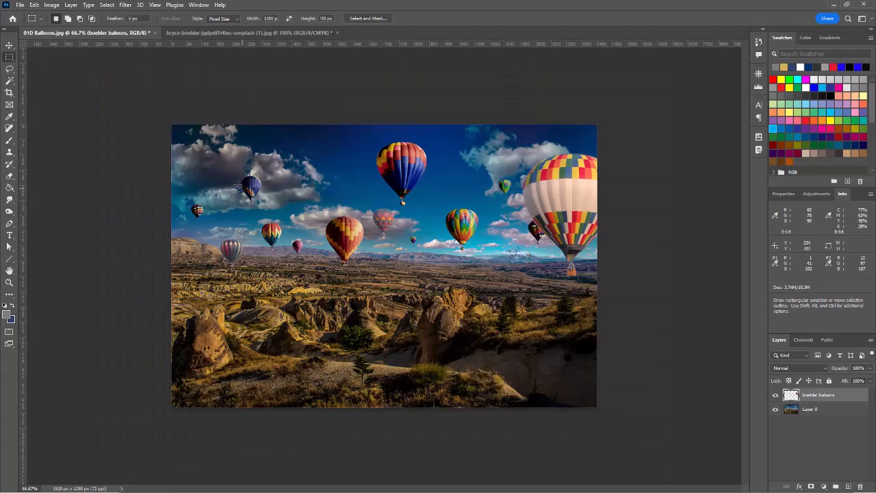
# Place a fixed-size 1280 by 720 px rectangular marquee on the resized photo, and undo back to the original image size.
pyautogui.click(191, 165)
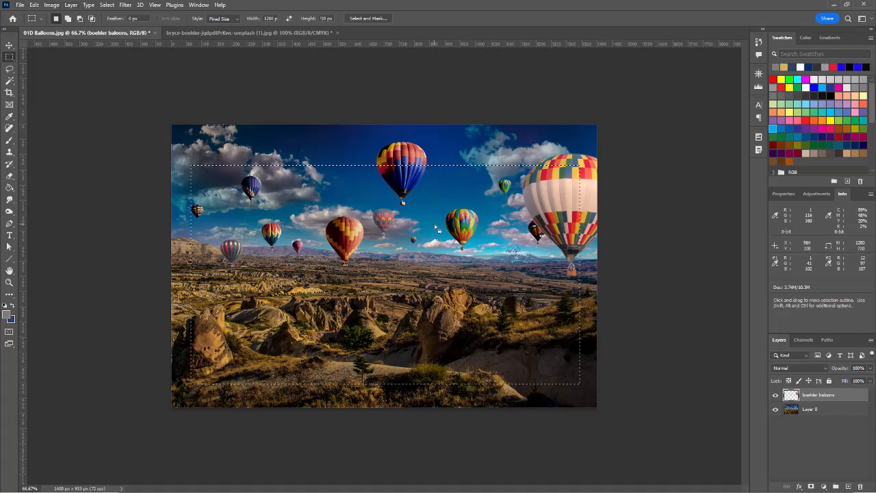
pyautogui.click(33, 5)
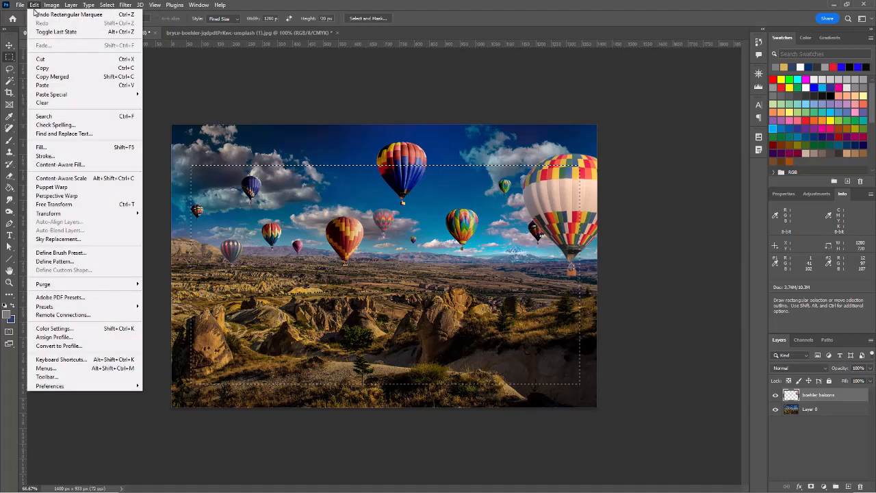
pyautogui.click(35, 7)
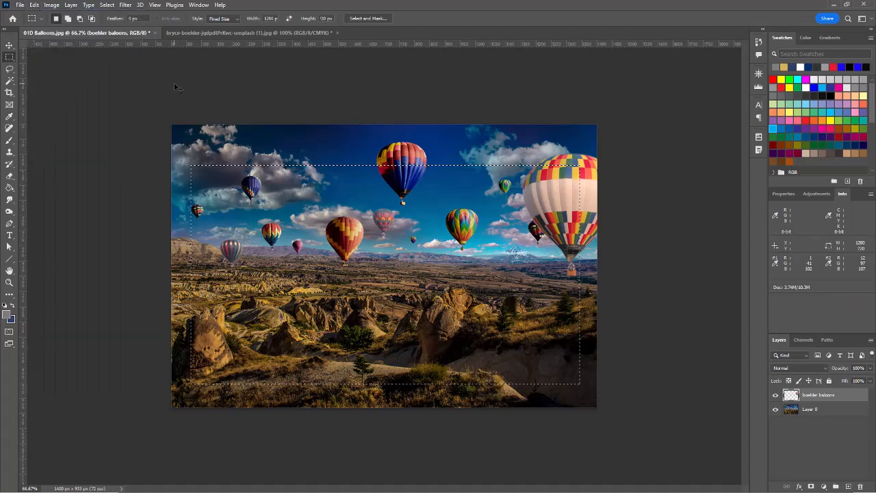
pyautogui.hotkey('ctrl', 'z')
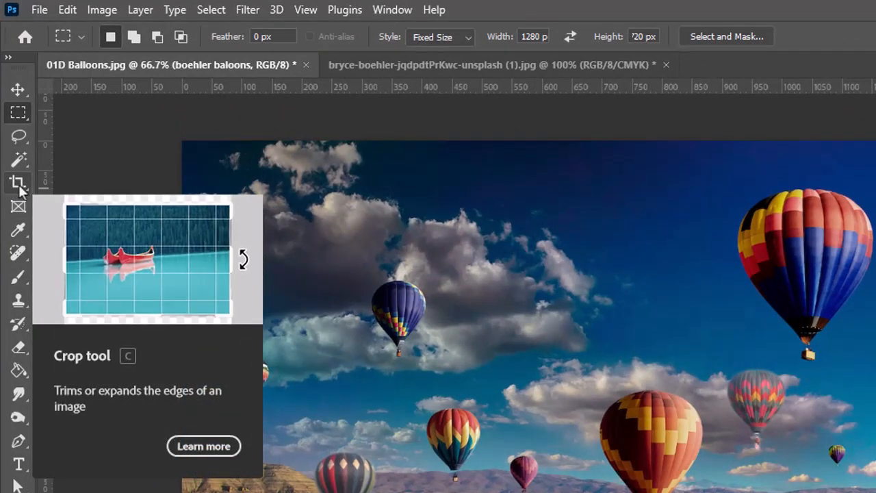
# Start a 1280 by 720 px crop at 113 px/in with the Crop tool and shrink its frame around the balloons.
pyautogui.click(19, 186)
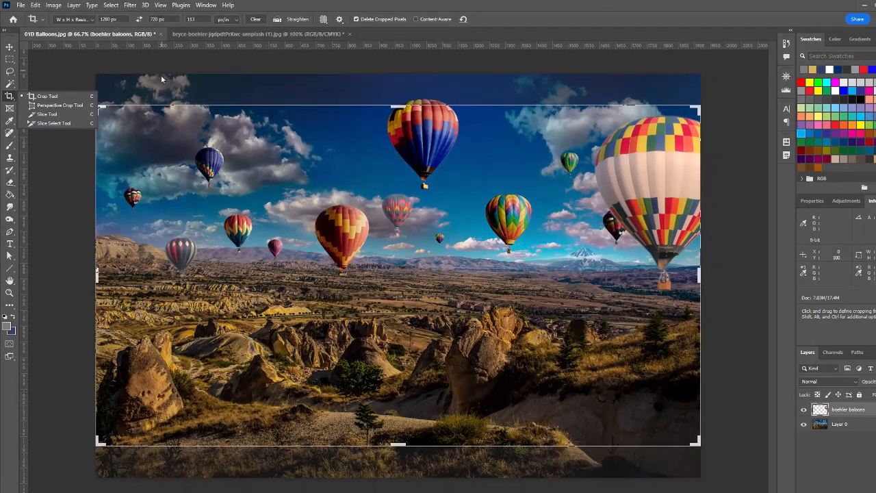
pyautogui.moveTo(696, 441); pyautogui.dragTo(676, 427)
pyautogui.moveTo(126, 123); pyautogui.dragTo(142, 133)
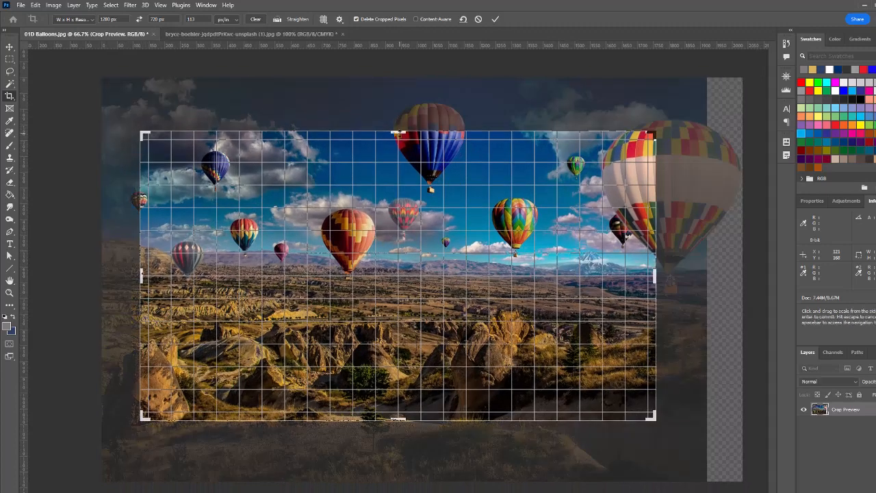
pyautogui.moveTo(399, 133)
pyautogui.mouseDown()
pyautogui.moveTo(397, 110)
pyautogui.moveTo(397, 124)
pyautogui.mouseUp()
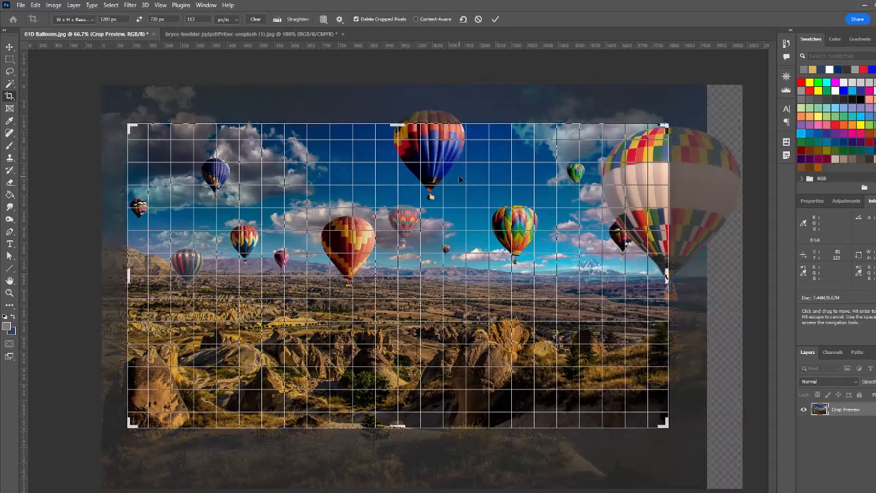
# Nudge the photo vertically inside the crop frame until the whole tall central balloon fits below the frame's upper edge.
pyautogui.press('Up')
pyautogui.press('Up')
pyautogui.press('Up')
pyautogui.press('Up')
pyautogui.press('Up')
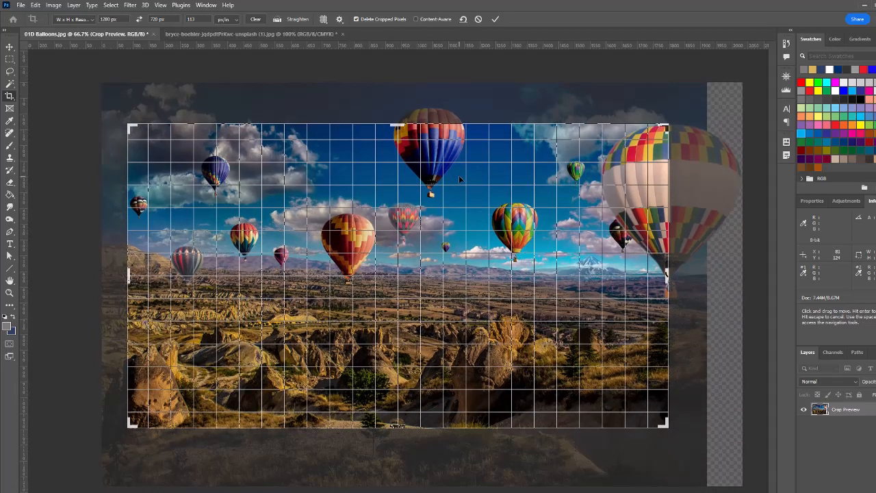
pyautogui.press('Down')
pyautogui.press('Down')
pyautogui.press('Down')
pyautogui.press('Down')
pyautogui.press('Down')
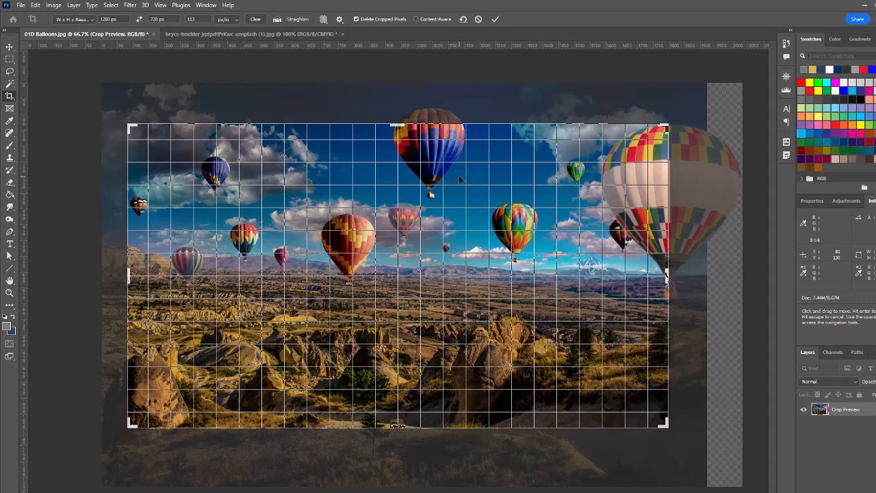
pyautogui.press('Down')
pyautogui.press('Down')
pyautogui.press('Down')
pyautogui.press('Down')
pyautogui.press('Down')
pyautogui.press('Down')
pyautogui.press('Down')
pyautogui.press('Down')
pyautogui.press('Down')
pyautogui.press('Down')
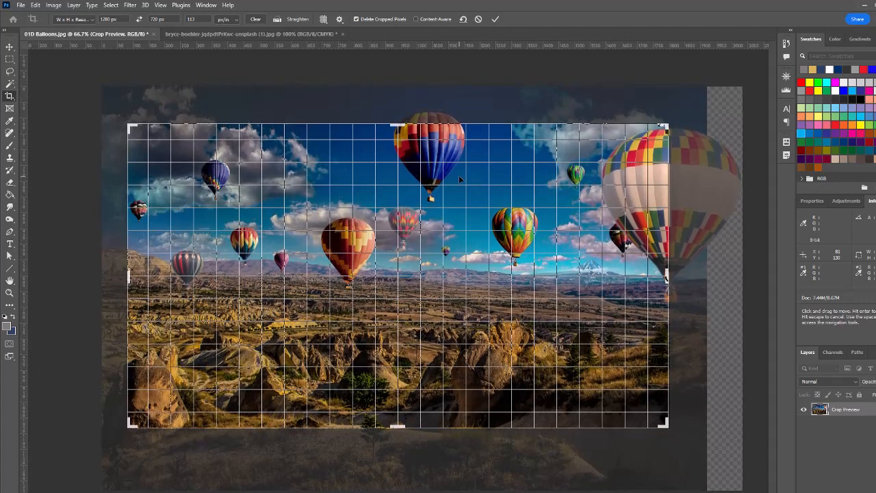
pyautogui.press('Down')
pyautogui.press('Down')
pyautogui.press('Down')
pyautogui.press('Down')
pyautogui.press('Down')
pyautogui.press('Down')
pyautogui.press('Down')
pyautogui.press('Down')
pyautogui.press('Down')
pyautogui.press('Down')
pyautogui.press('Down')
pyautogui.press('Down')
pyautogui.press('Down')
pyautogui.press('Down')
pyautogui.press('Down')
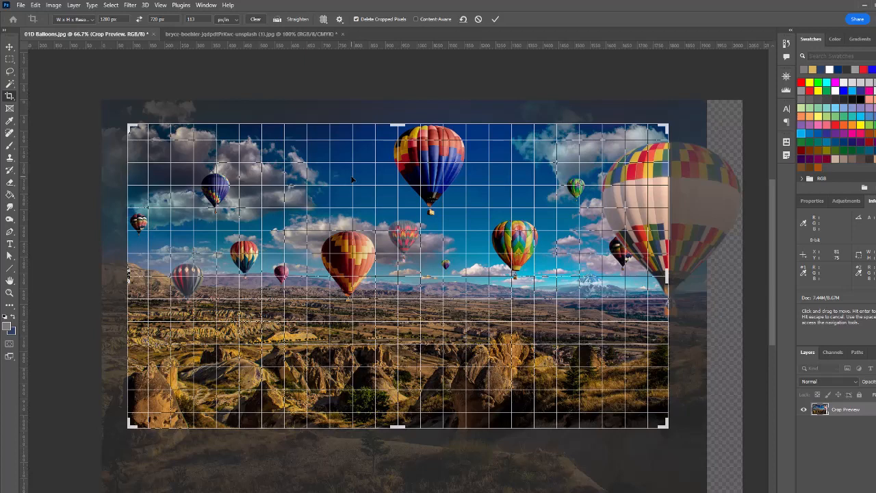
# Apply the 1280 by 720 px crop and undo it.
pyautogui.press('Return')
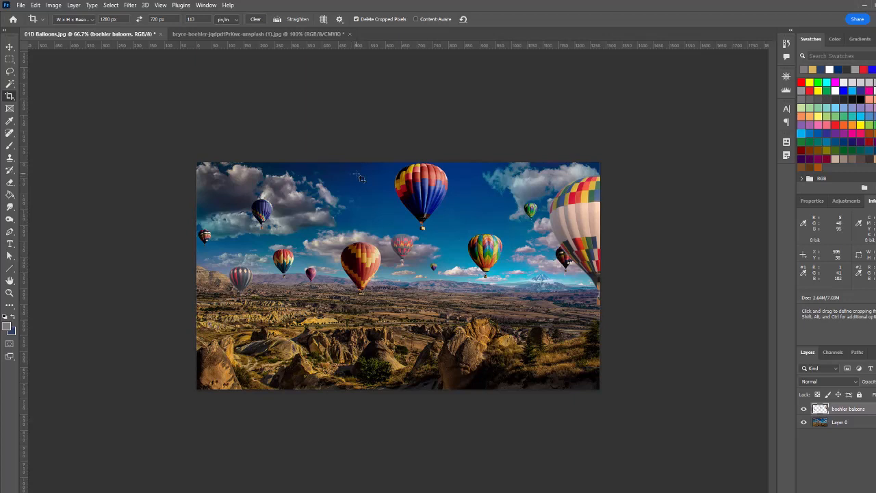
pyautogui.press('ctrl')
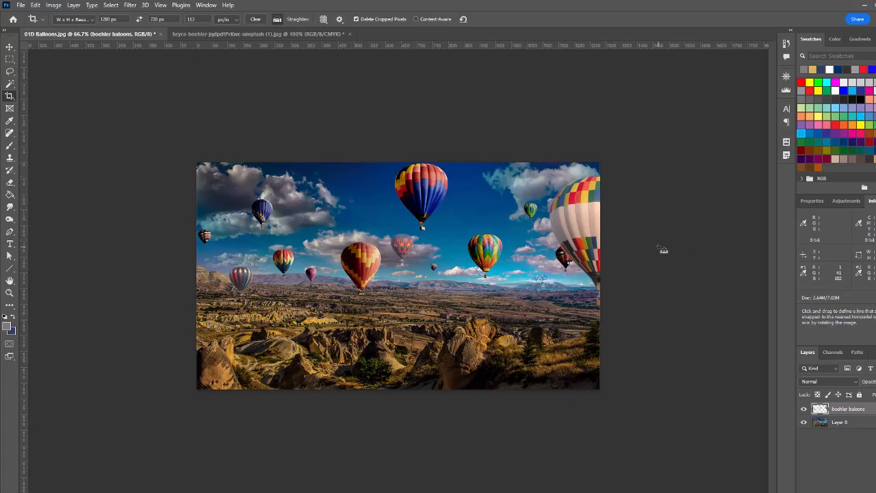
pyautogui.hotkey('ctrl', 'z')
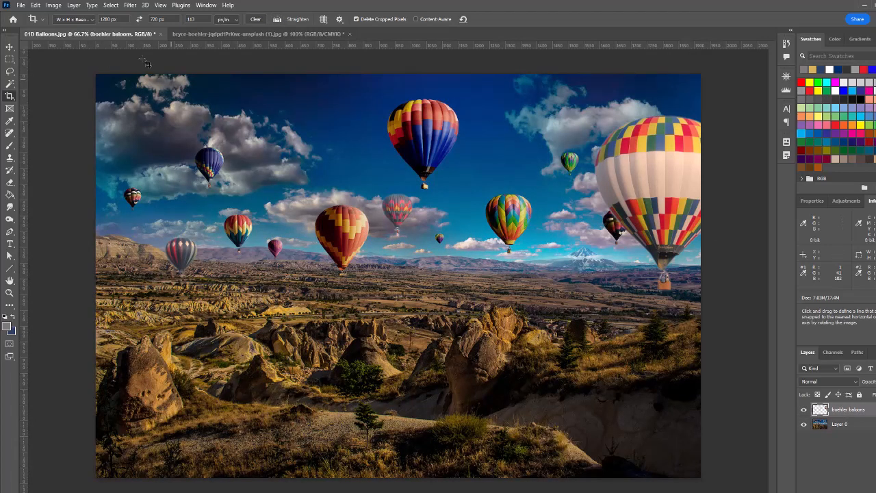
# Switch to the Perspective Crop tool and open the brick wall and billboard photos.
pyautogui.click(10, 97)
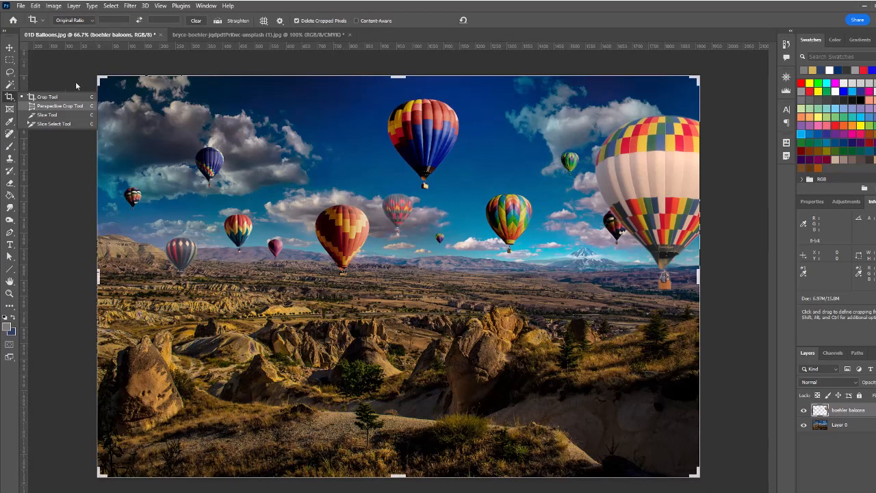
pyautogui.click(35, 107)
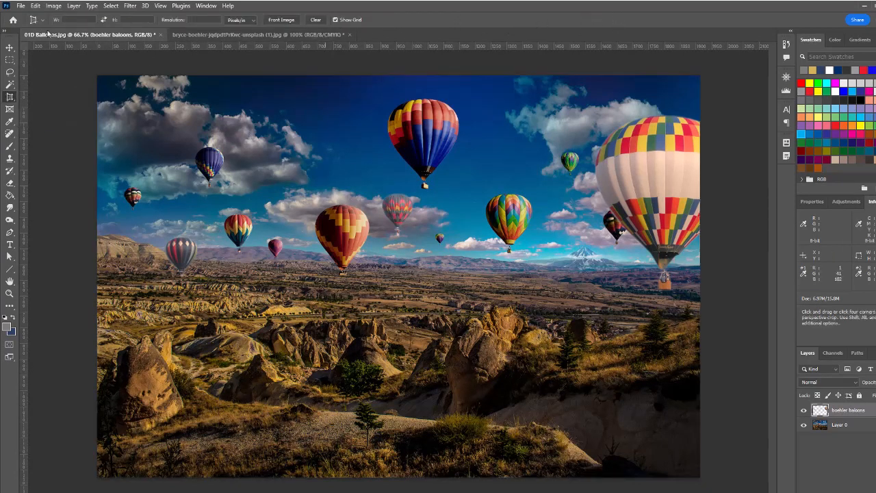
pyautogui.click(21, 6)
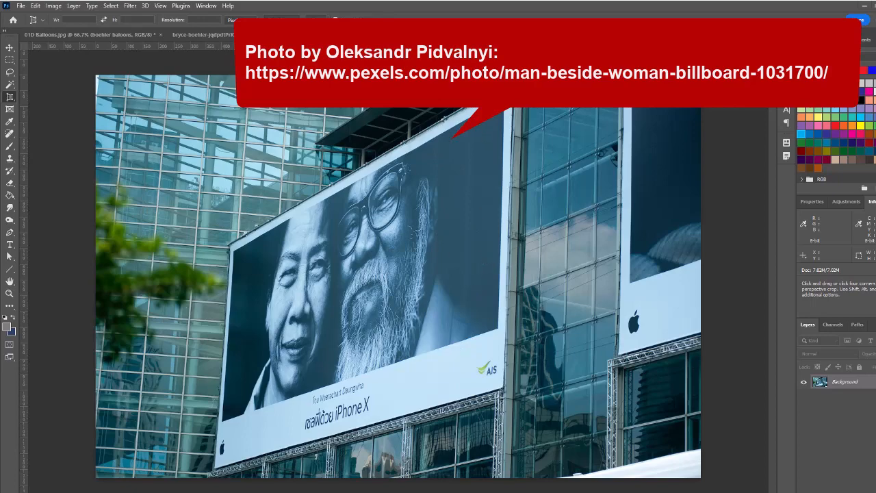
# Compare the brick wall and billboard photos, ending on the billboard photo.
pyautogui.click(421, 34)
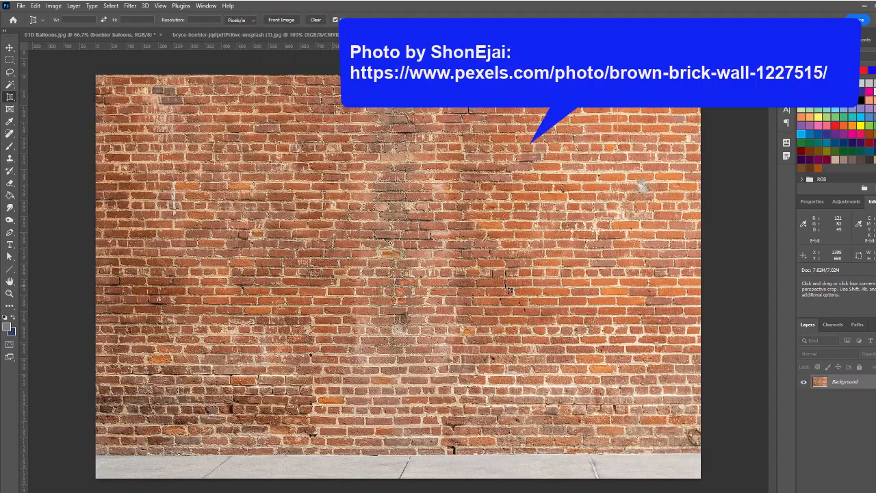
pyautogui.click(438, 34)
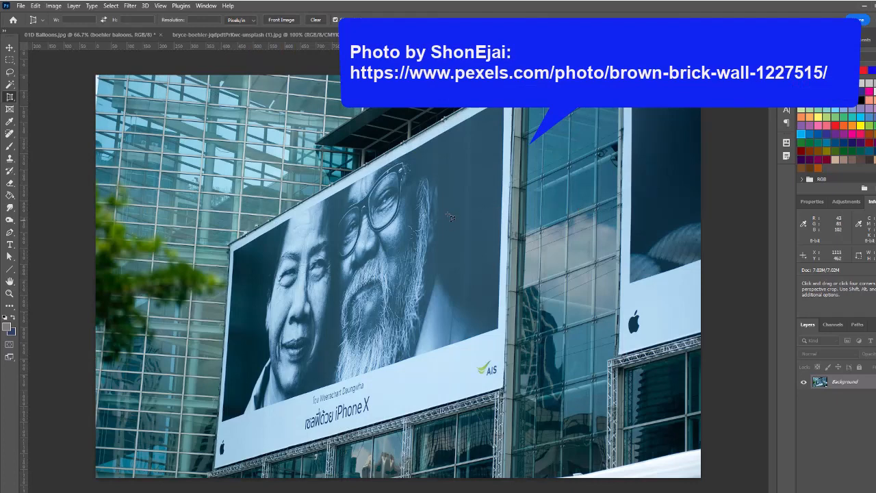
pyautogui.click(421, 34)
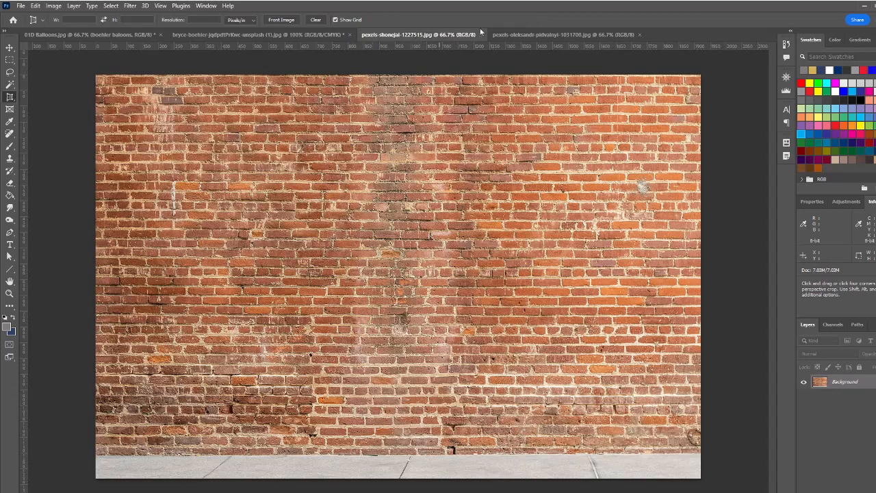
pyautogui.click(524, 36)
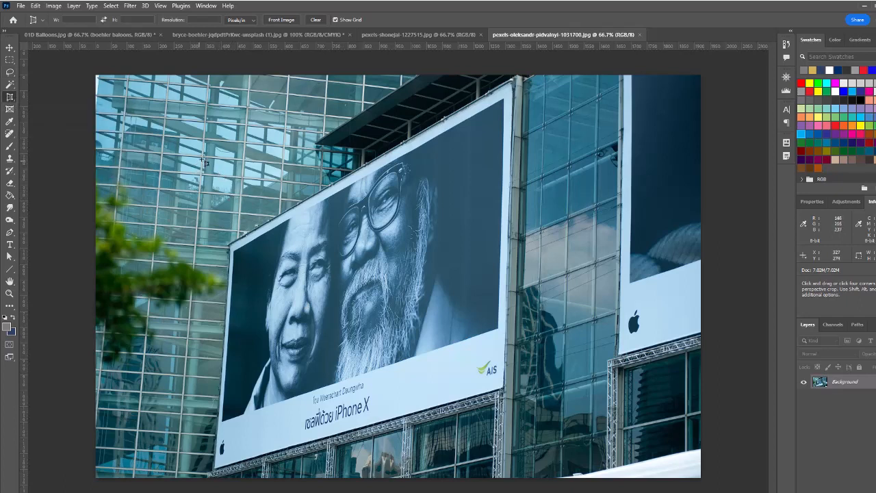
# Draw a perspective crop frame, fit its four corners to the large central billboard, and apply the crop.
pyautogui.moveTo(204, 159); pyautogui.dragTo(568, 351)
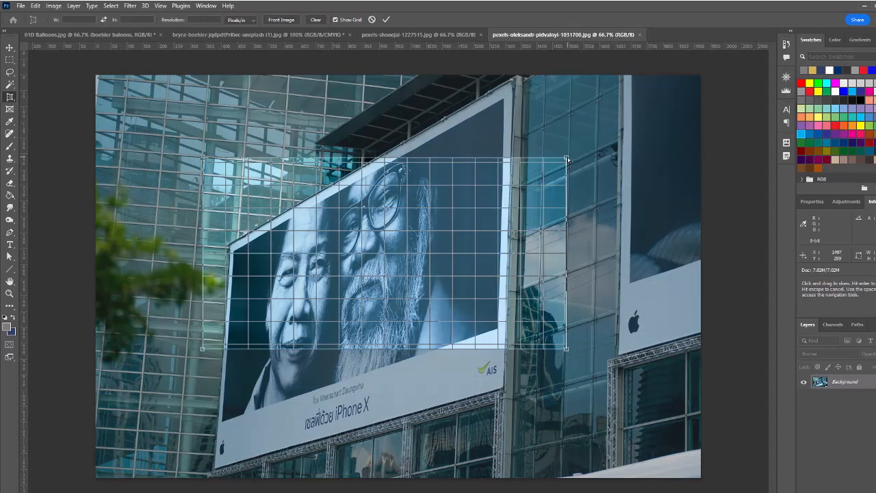
pyautogui.moveTo(567, 159); pyautogui.dragTo(513, 88)
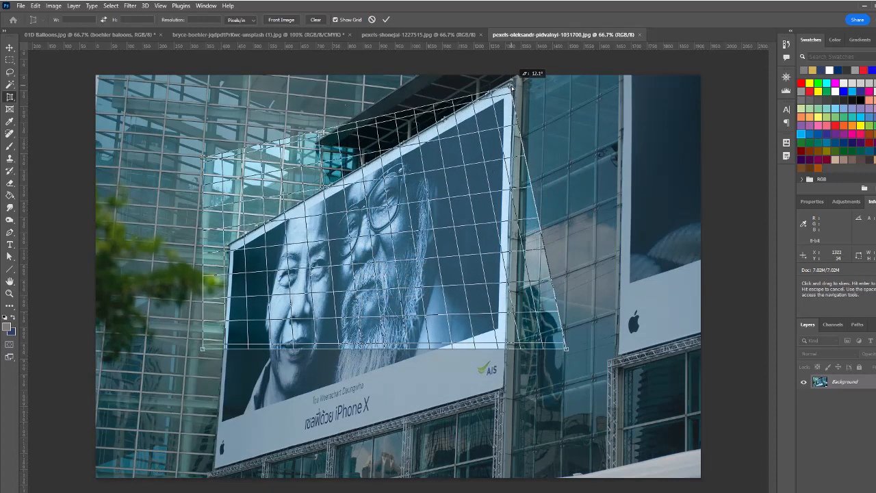
pyautogui.moveTo(204, 159); pyautogui.dragTo(232, 247)
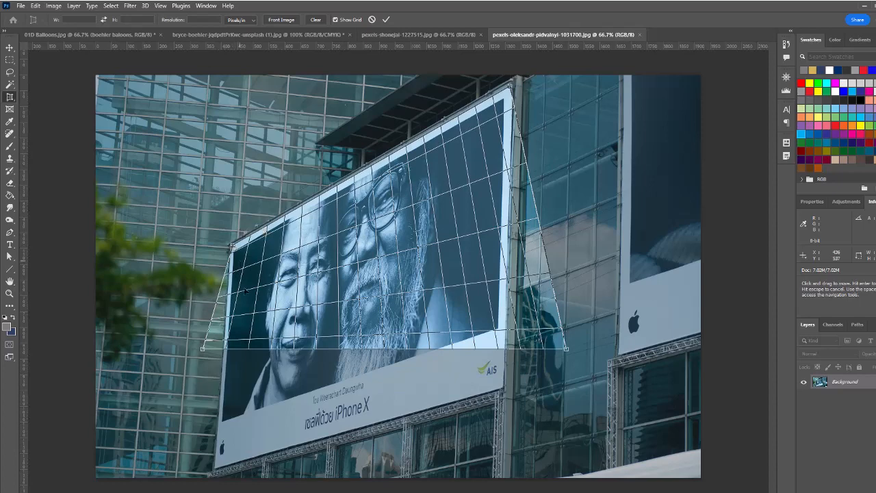
pyautogui.moveTo(202, 349); pyautogui.dragTo(214, 467)
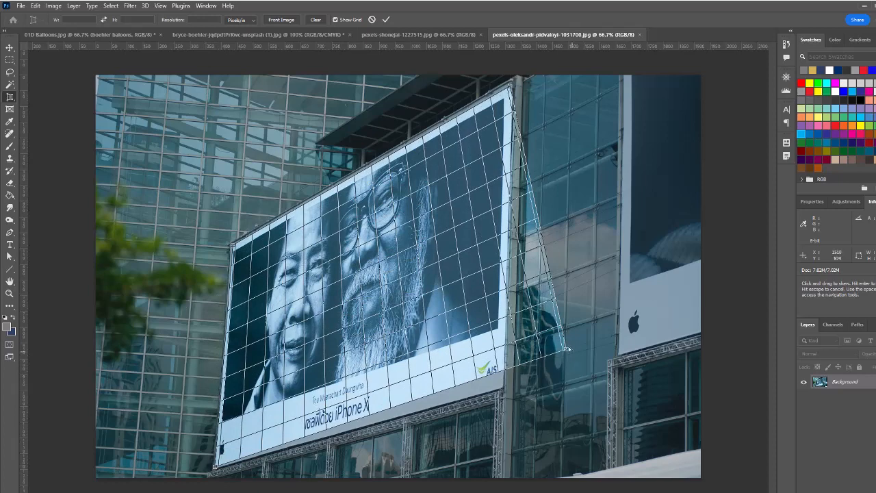
pyautogui.moveTo(566, 349); pyautogui.dragTo(500, 385)
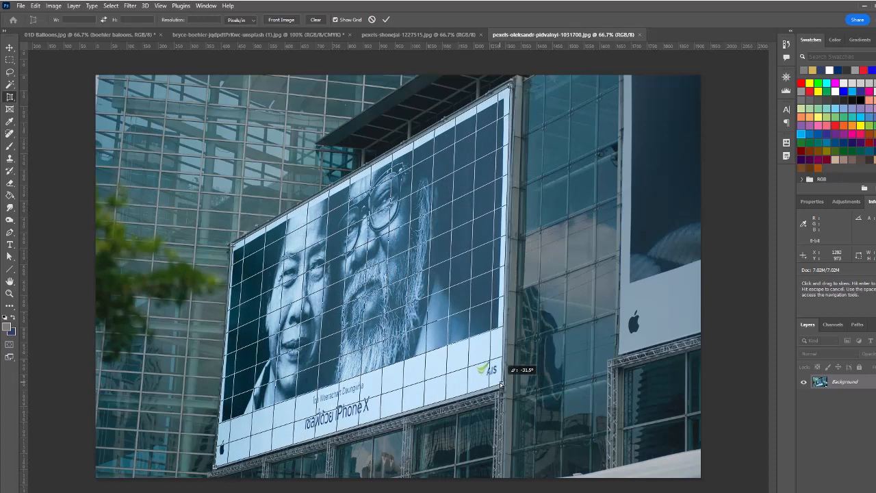
pyautogui.moveTo(500, 385); pyautogui.dragTo(500, 384)
pyautogui.press('Return')
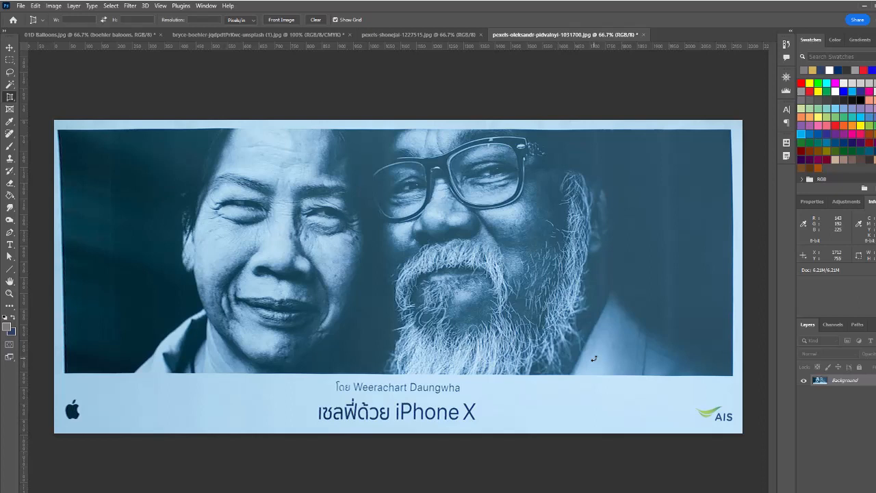
# Copy the entire cropped billboard image and paste it into the brick wall photo as a new layer.
pyautogui.press('ctrl')
pyautogui.hotkey('ctrl', 'a')
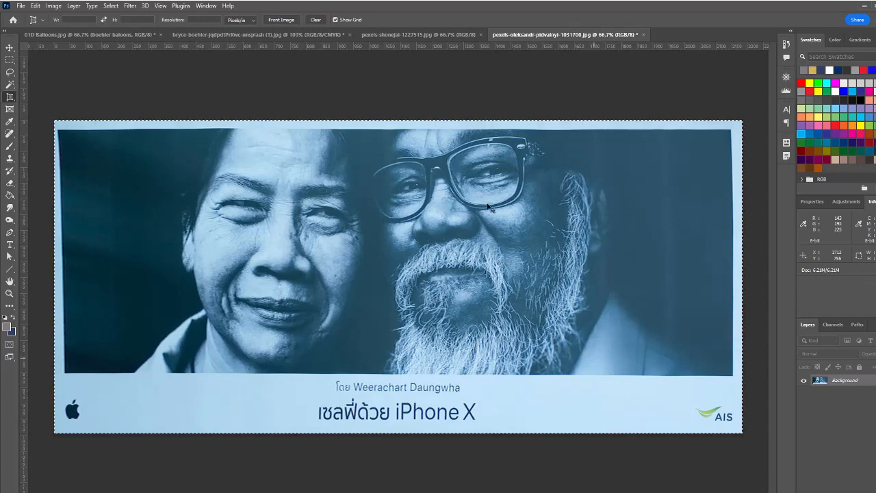
pyautogui.click(436, 35)
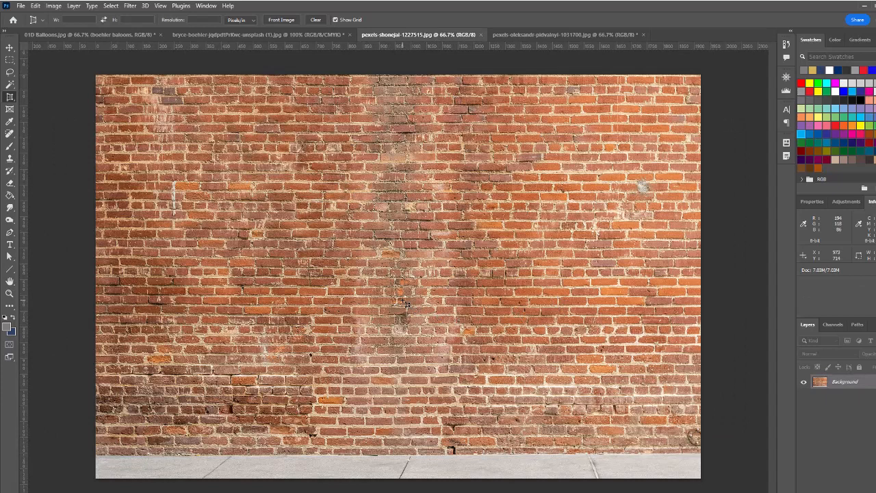
pyautogui.hotkey('ctrl', 'v')
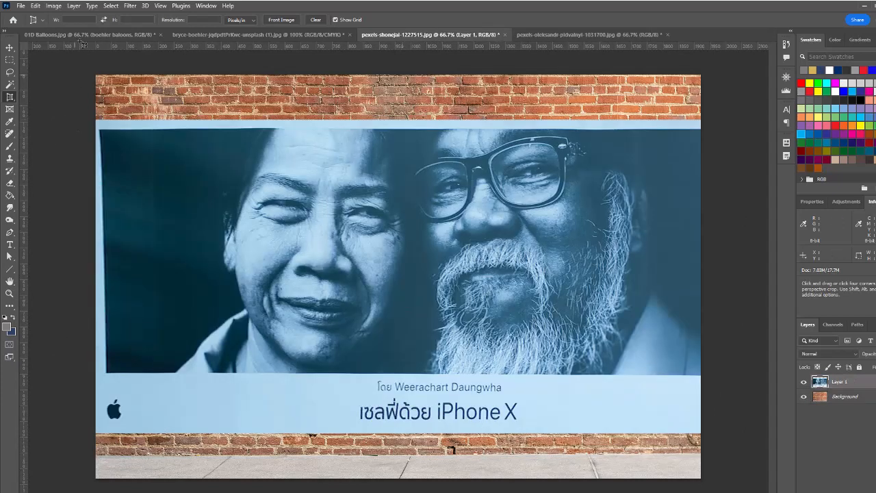
# Scale the pasted billboard layer down to about 77%, apply the transform, and reposition it on the brick wall with the Move tool.
pyautogui.click(35, 6)
pyautogui.moveTo(81, 223)
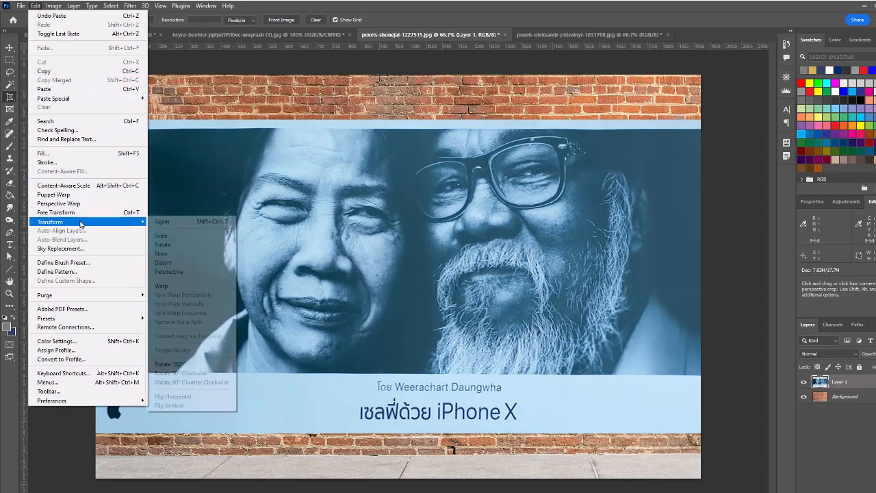
pyautogui.click(173, 238)
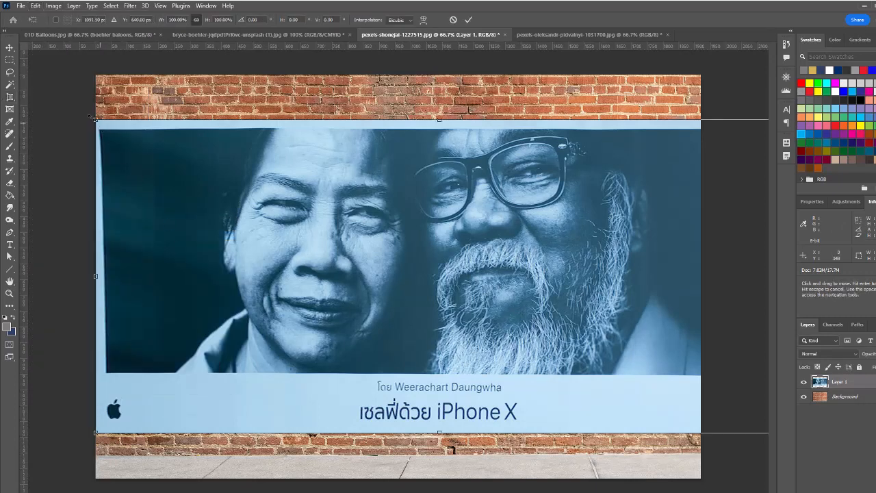
pyautogui.moveTo(127, 141); pyautogui.dragTo(248, 198)
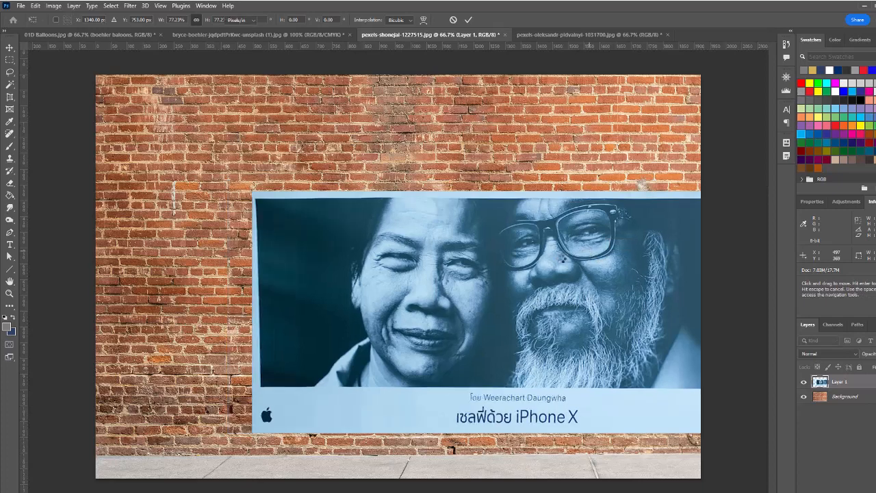
pyautogui.press('c')
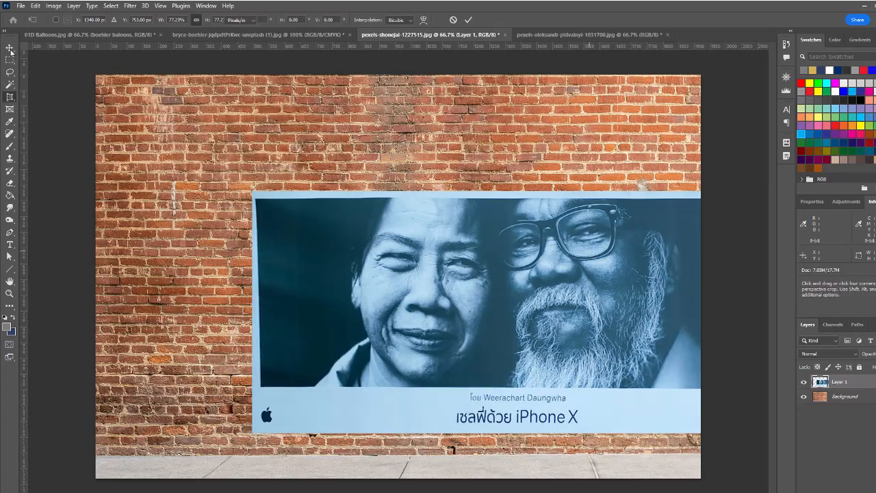
pyautogui.press('v')
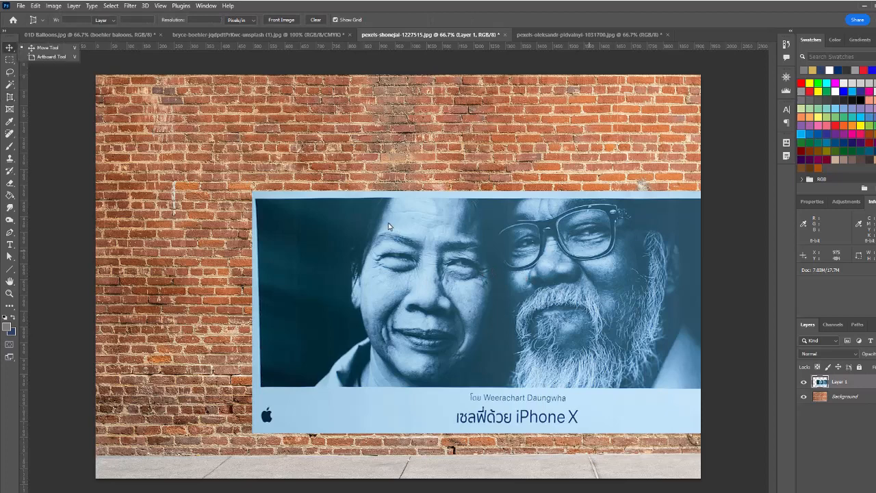
pyautogui.moveTo(388, 223); pyautogui.dragTo(406, 215)
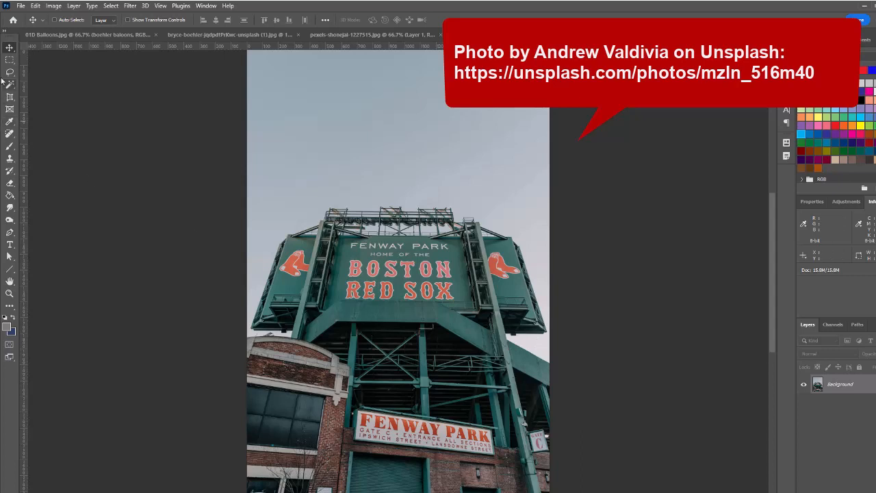
# Perspective-crop the Fenway Park photo, fitting the frame's four corners to the central Boston Red Sox sign panel, and apply it.
pyautogui.click(9, 98)
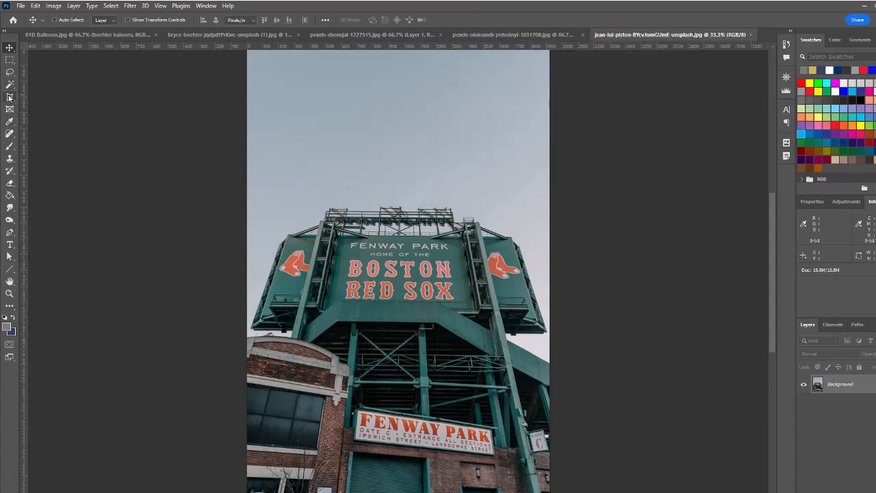
pyautogui.click(57, 106)
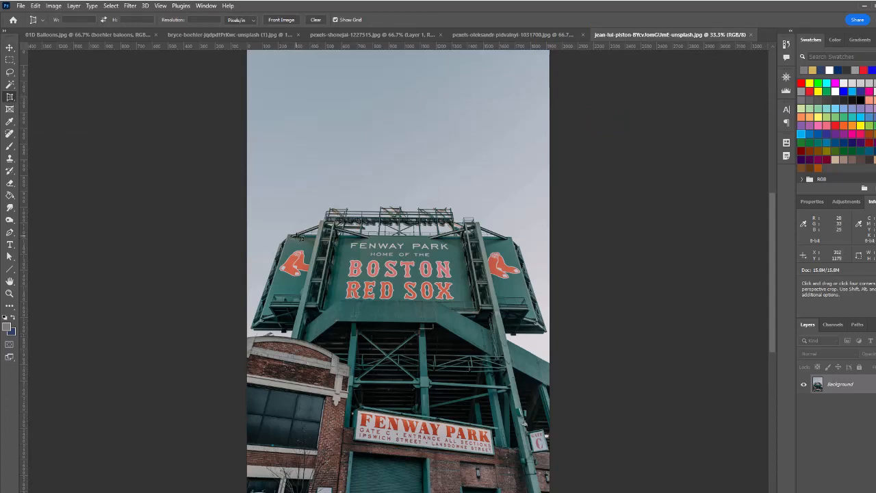
pyautogui.moveTo(296, 234); pyautogui.dragTo(508, 316)
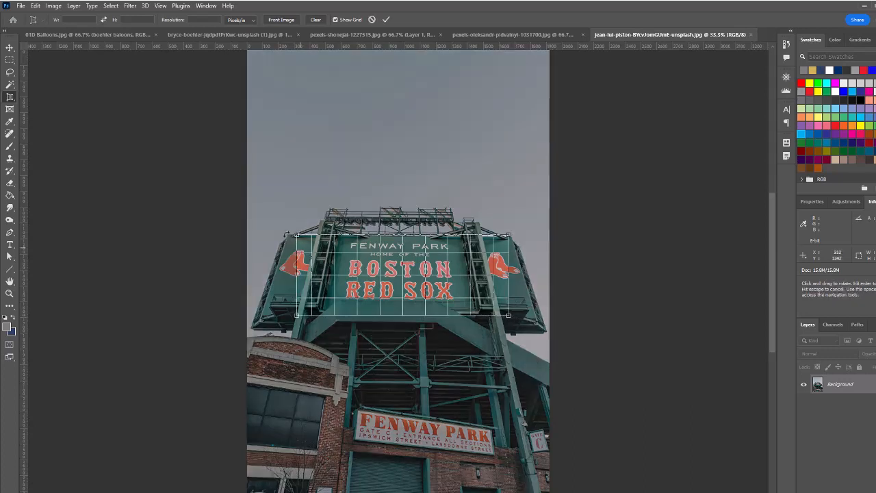
pyautogui.moveTo(296, 236); pyautogui.dragTo(342, 240)
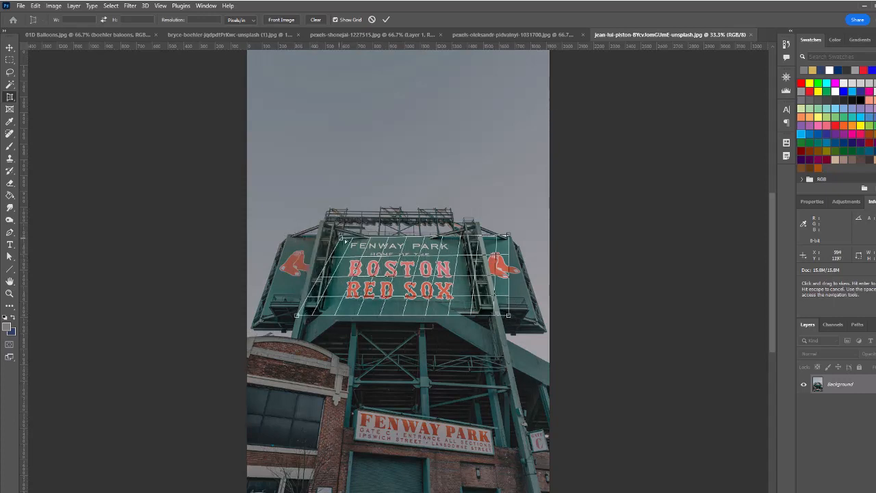
pyautogui.moveTo(507, 235); pyautogui.dragTo(461, 237)
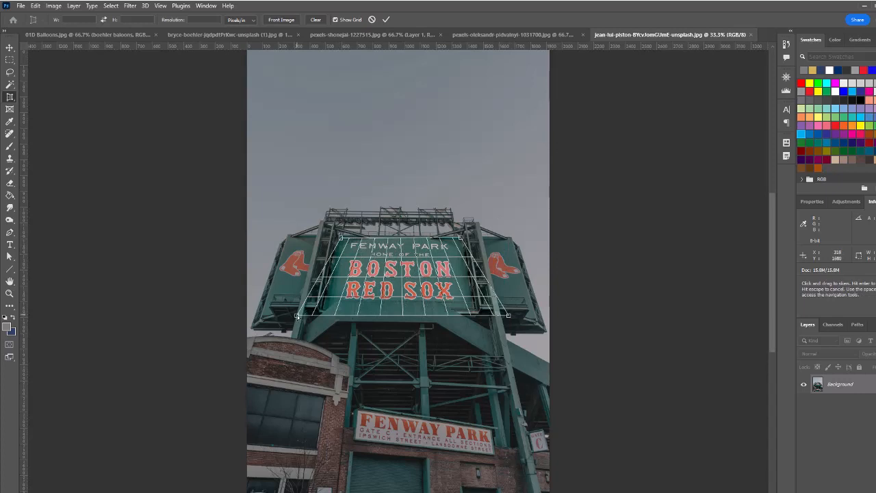
pyautogui.moveTo(296, 316); pyautogui.dragTo(329, 305)
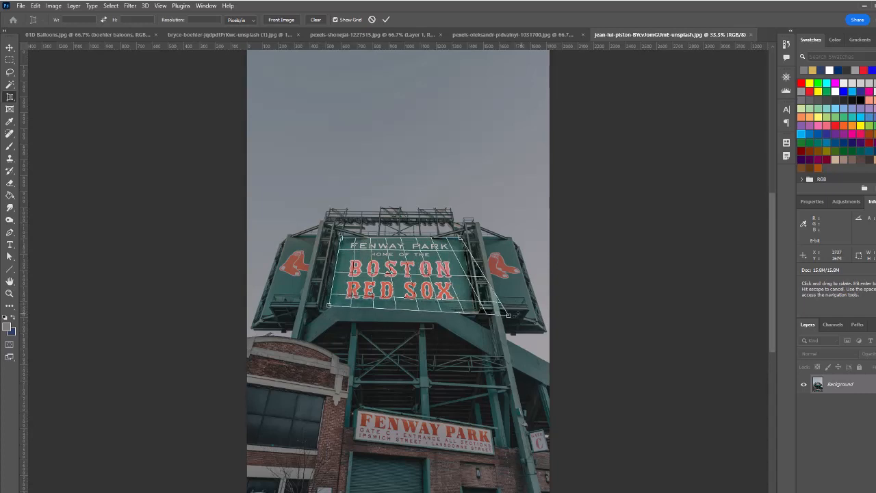
pyautogui.moveTo(508, 316); pyautogui.dragTo(474, 309)
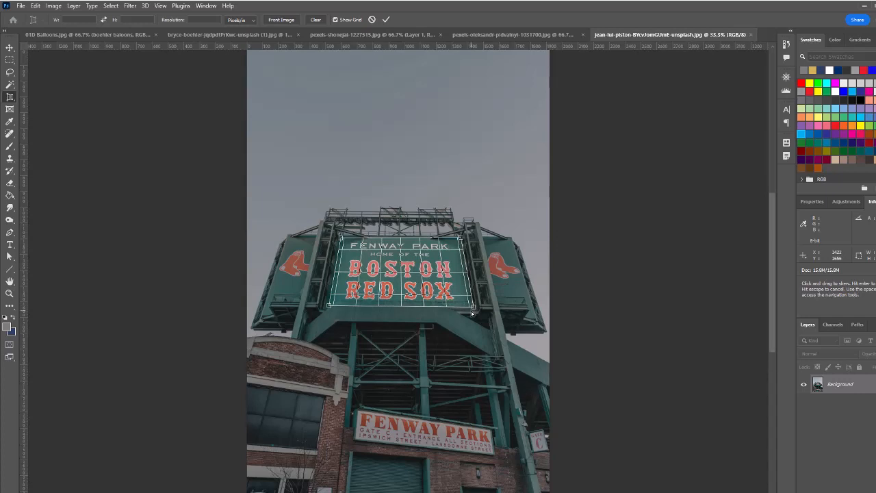
pyautogui.press('Return')
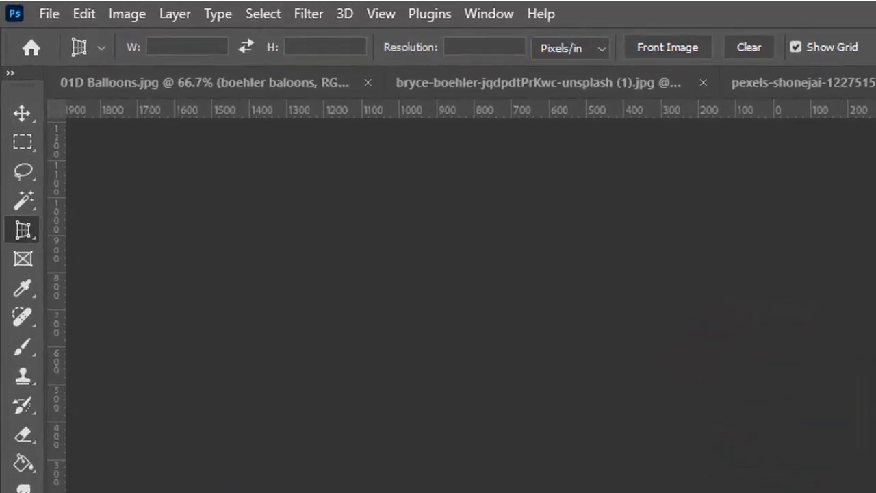
# Draw a slice around the large balloon at the top centre of the landscape photo with the Slice tool.
pyautogui.rightClick(27, 239)
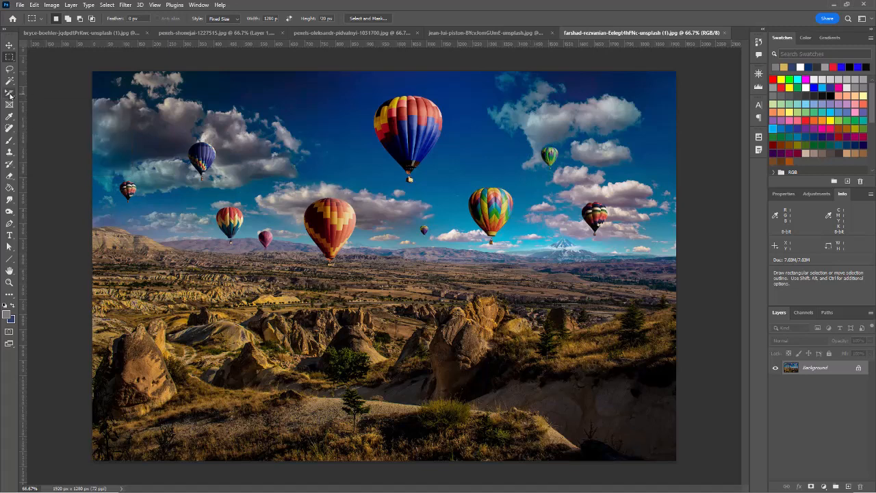
pyautogui.rightClick(9, 93)
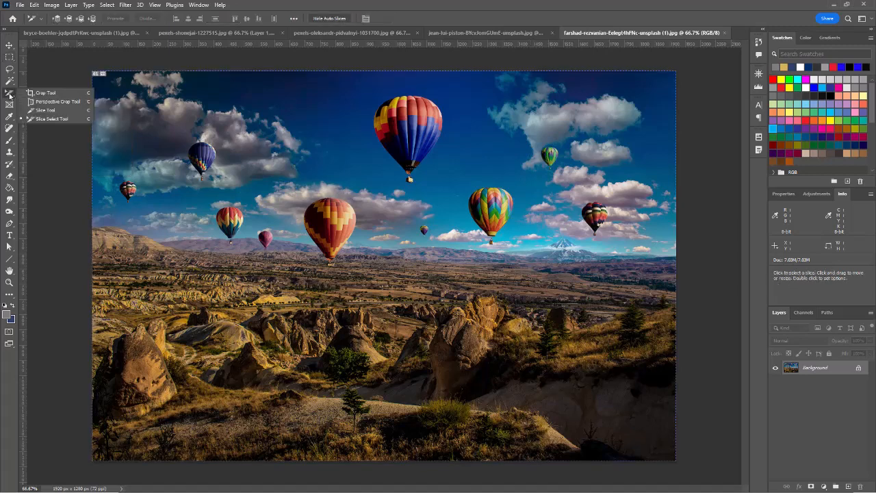
pyautogui.click(41, 112)
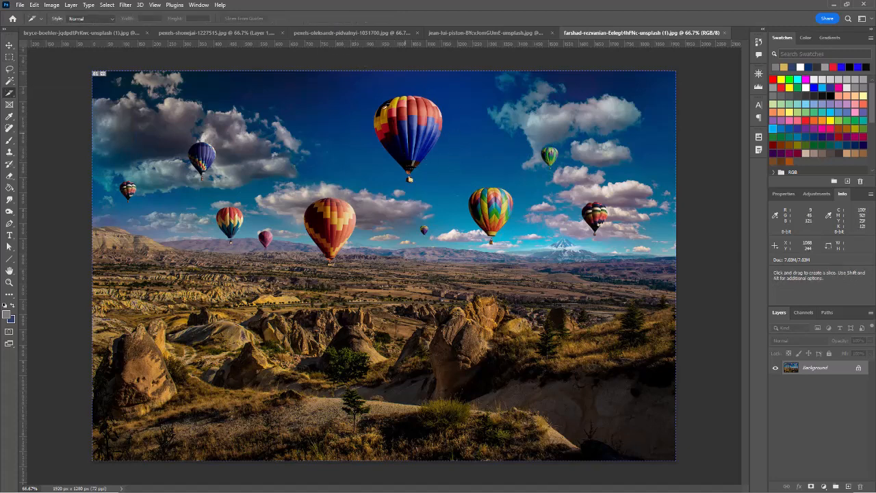
pyautogui.moveTo(360, 64); pyautogui.dragTo(464, 187)
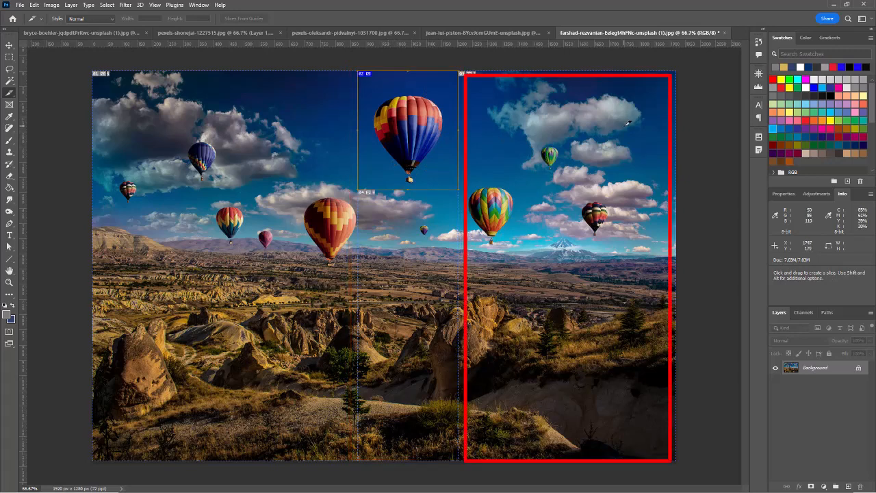
# Narrow the balloon slice by moving its left edge closer to the balloon with the Slice Select tool.
pyautogui.rightClick(11, 93)
pyautogui.click(41, 119)
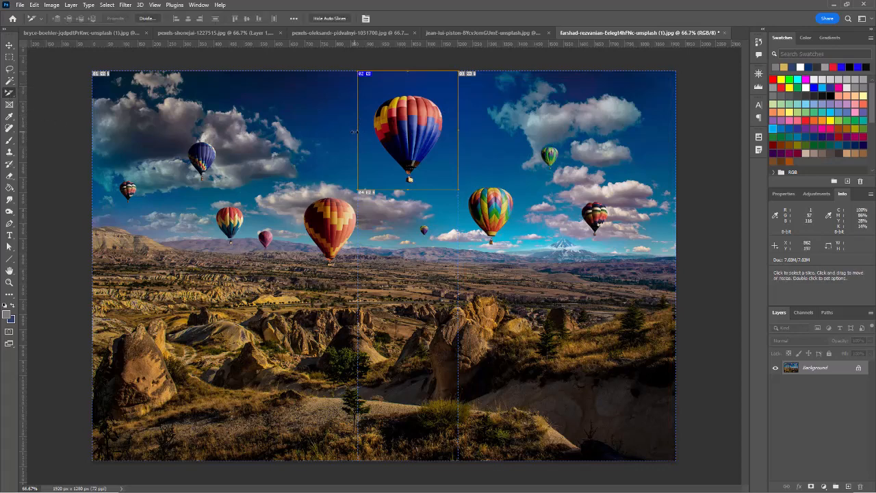
pyautogui.moveTo(357, 129); pyautogui.dragTo(367, 129)
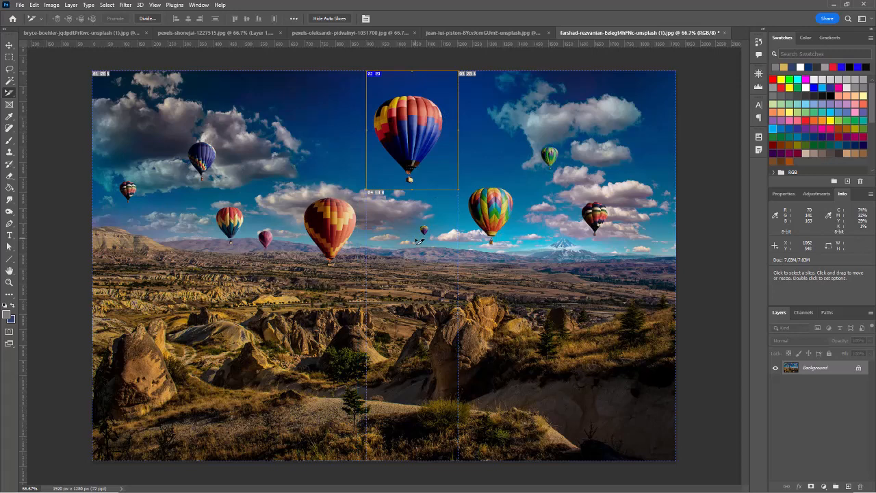
# Open Save for Web (Legacy) for the sliced photo and choose JPEG as the output format.
pyautogui.click(19, 6)
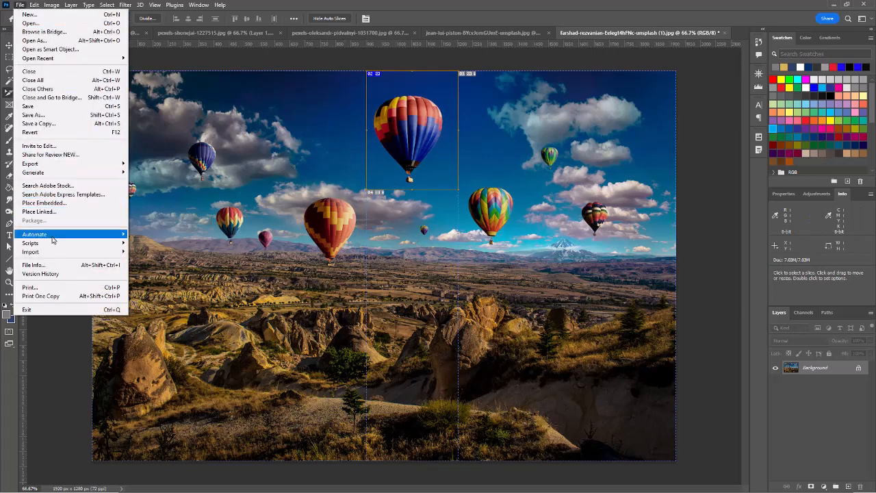
pyautogui.moveTo(51, 172)
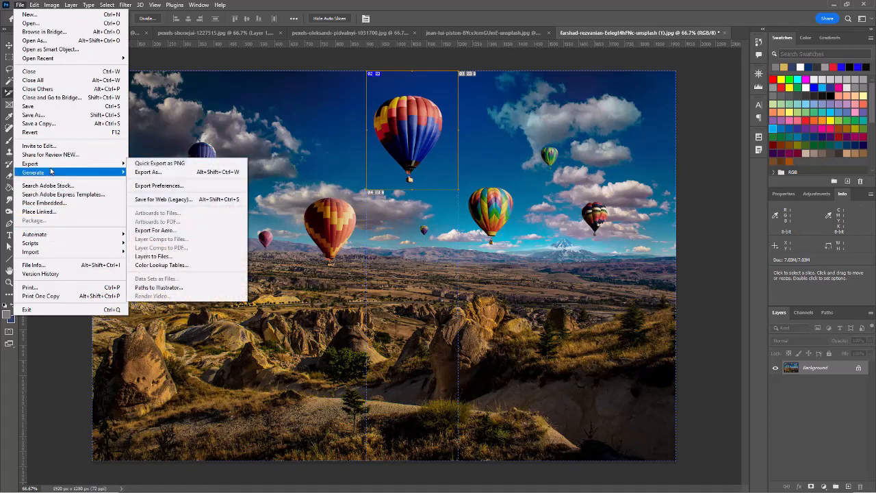
pyautogui.click(174, 200)
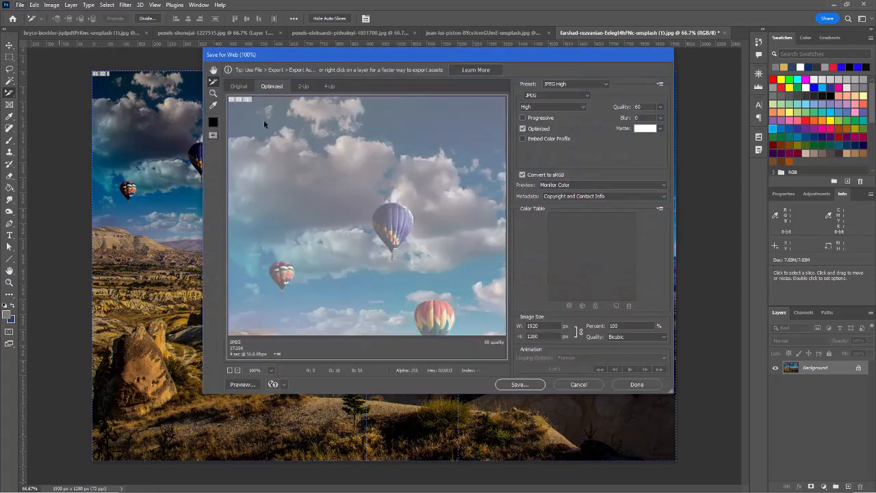
pyautogui.click(586, 96)
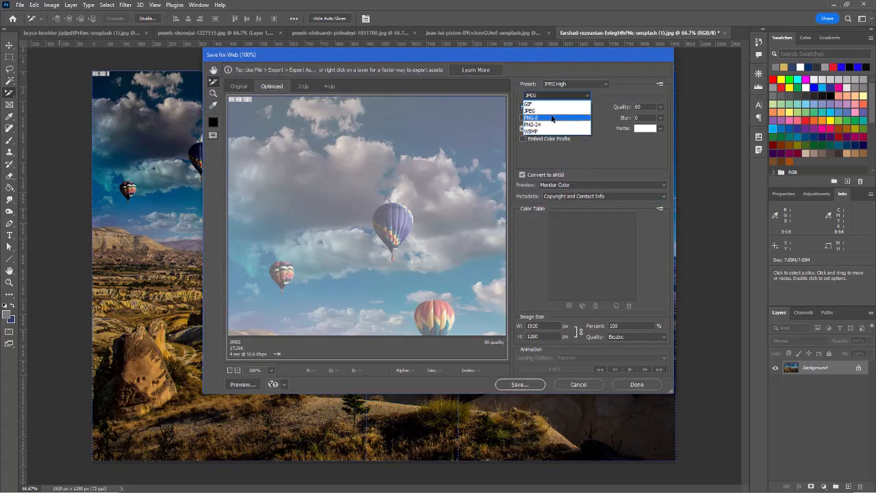
pyautogui.click(534, 112)
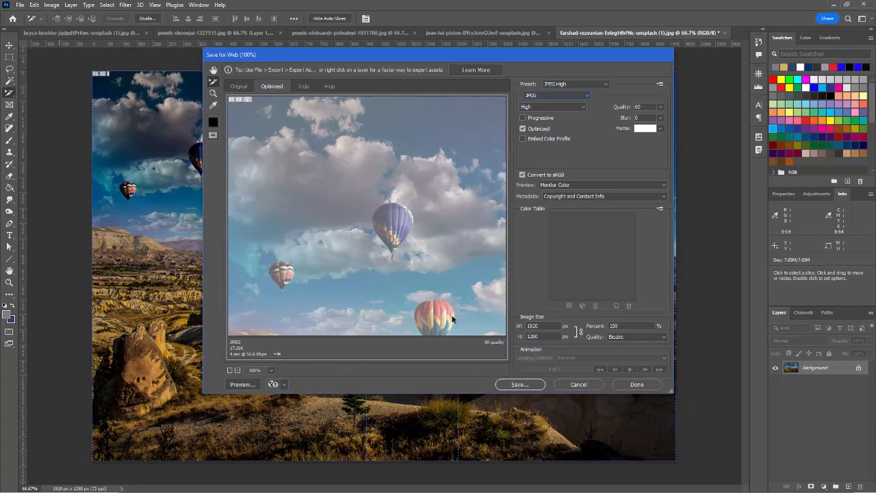
# Save all slices to the slices folder in HTML and Images format with default settings.
pyautogui.click(526, 384)
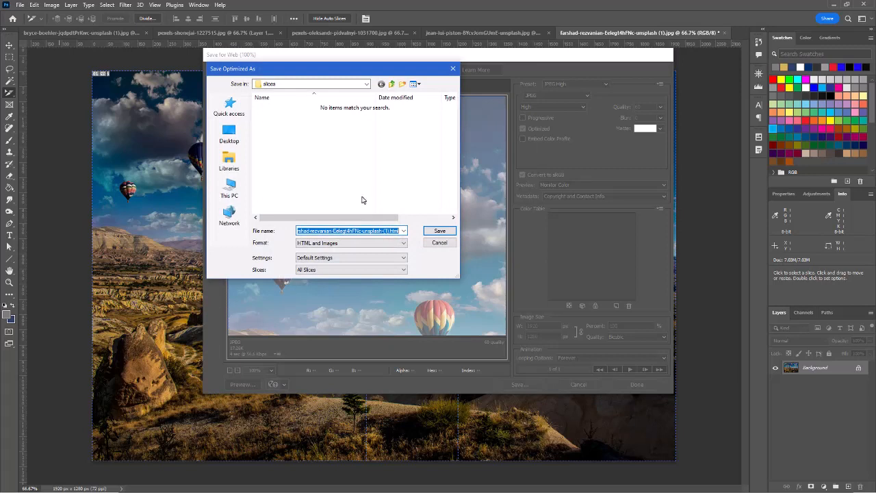
pyautogui.click(404, 243)
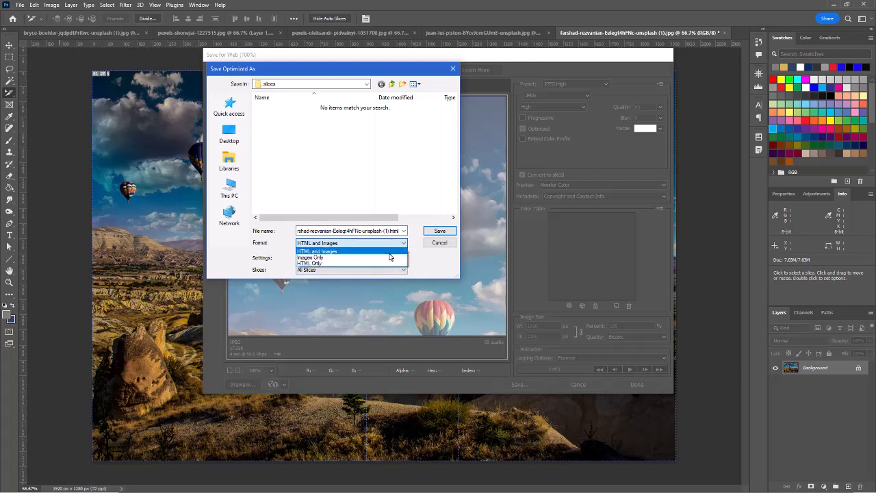
pyautogui.click(389, 255)
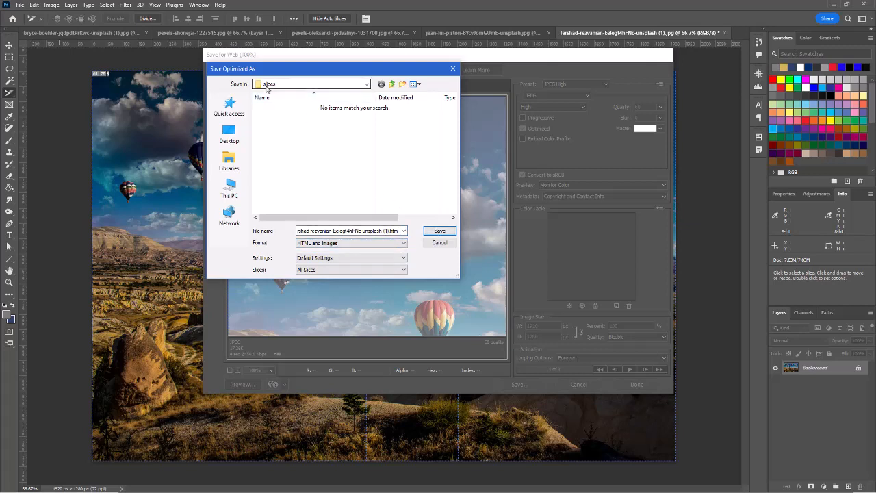
pyautogui.click(440, 232)
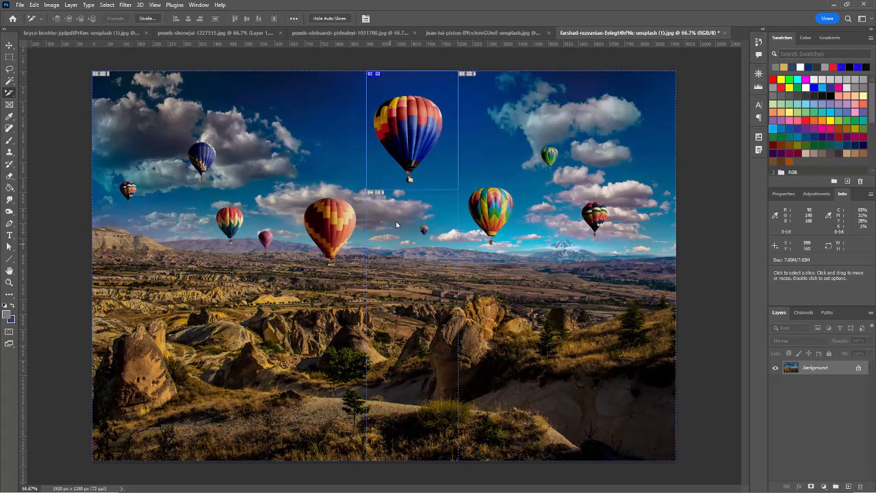
# Switch to File Explorer, inspect the exported HTML file and the slice images in the images subfolder, and return to the slices folder.
pyautogui.hotkey('alt', 'Tab')
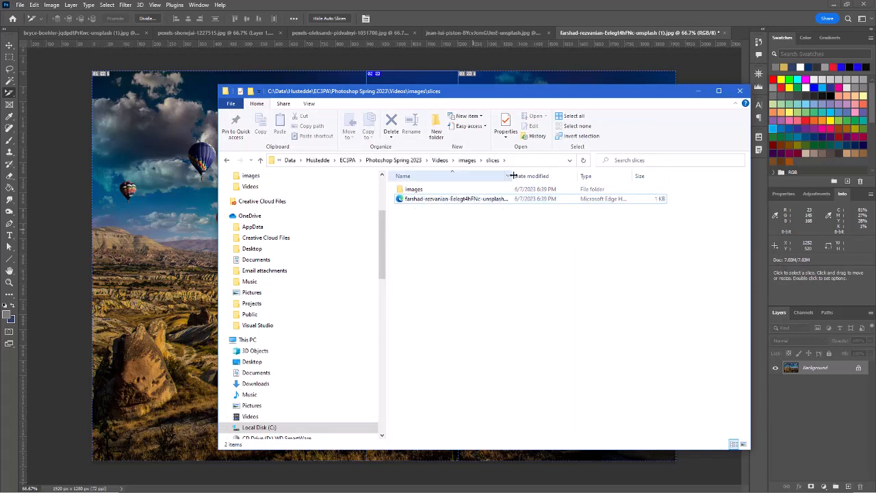
pyautogui.moveTo(512, 176); pyautogui.dragTo(559, 176)
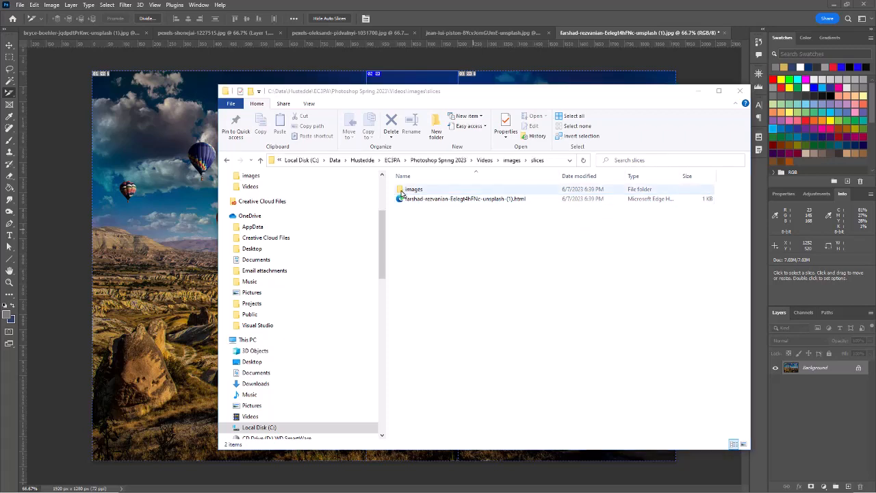
pyautogui.doubleClick(401, 191)
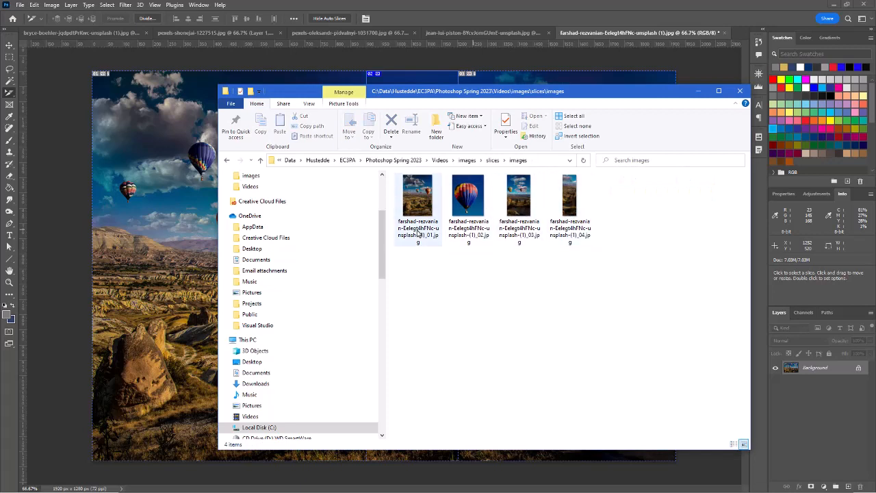
pyautogui.moveTo(417, 233)
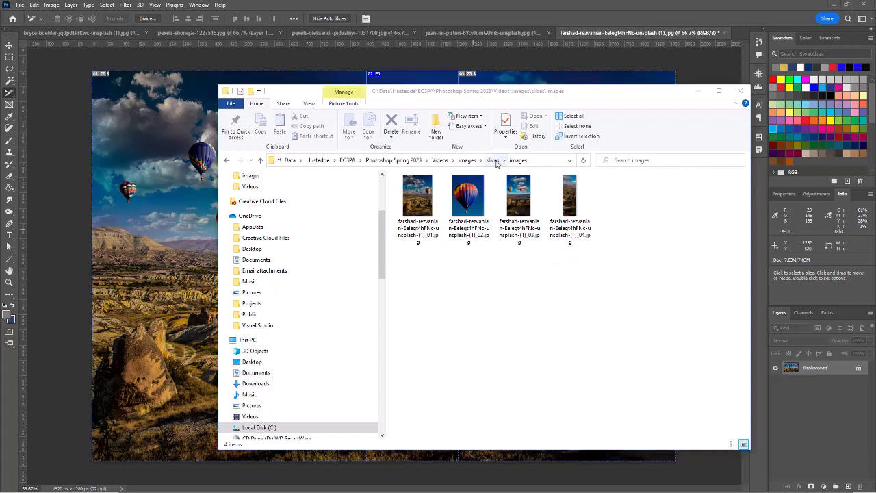
pyautogui.click(493, 160)
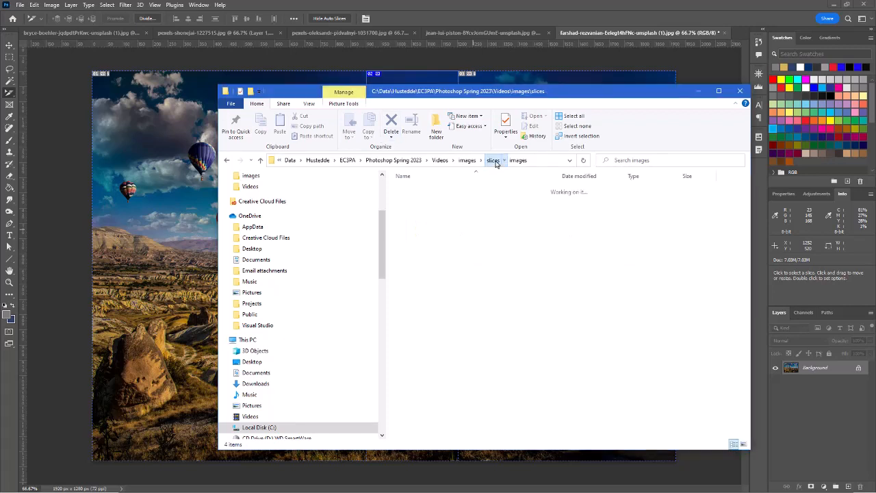